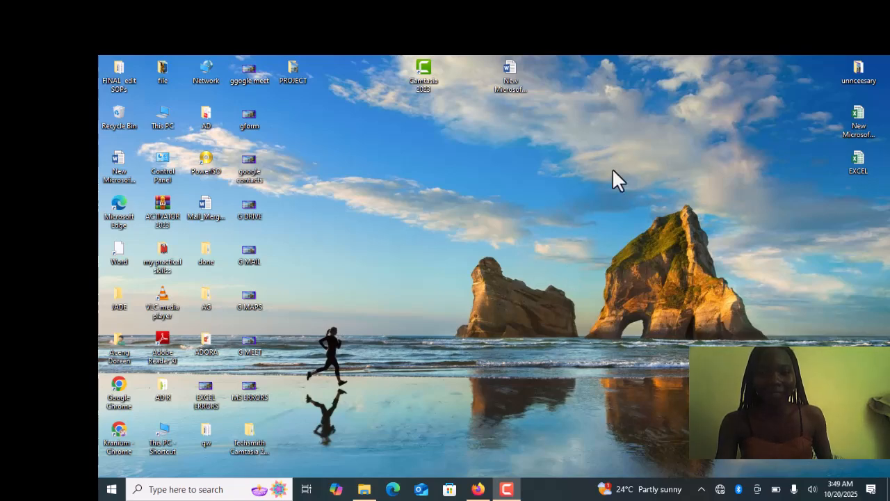
# Create a new Microsoft Word document on the desktop, keep its default name and open it
pyautogui.rightClick(582, 259)
pyautogui.moveTo(516, 386)
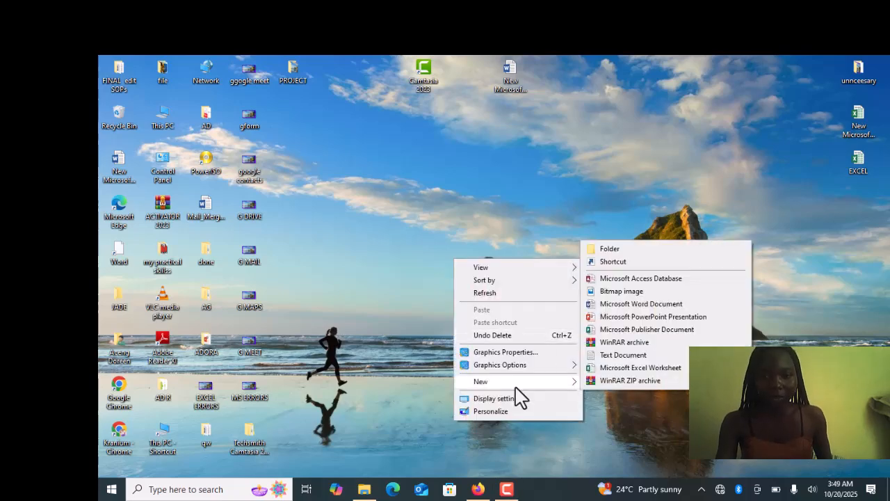
pyautogui.click(612, 309)
pyautogui.doubleClick(595, 262)
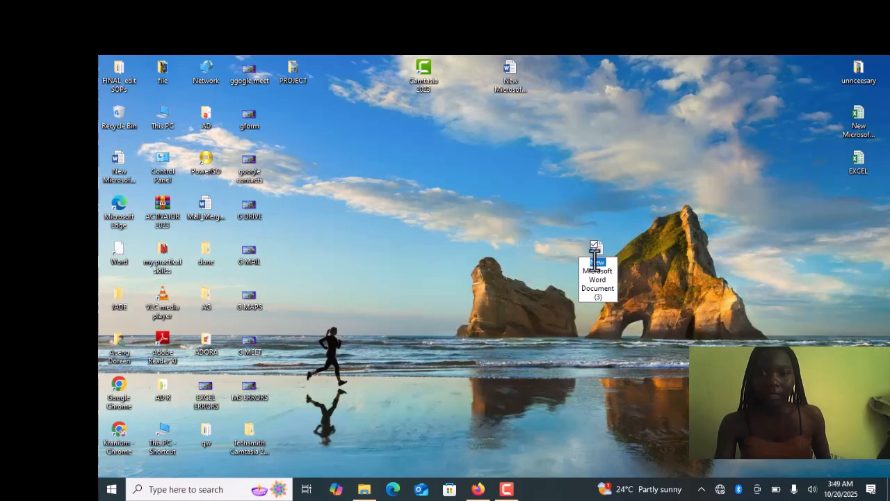
pyautogui.doubleClick(588, 249)
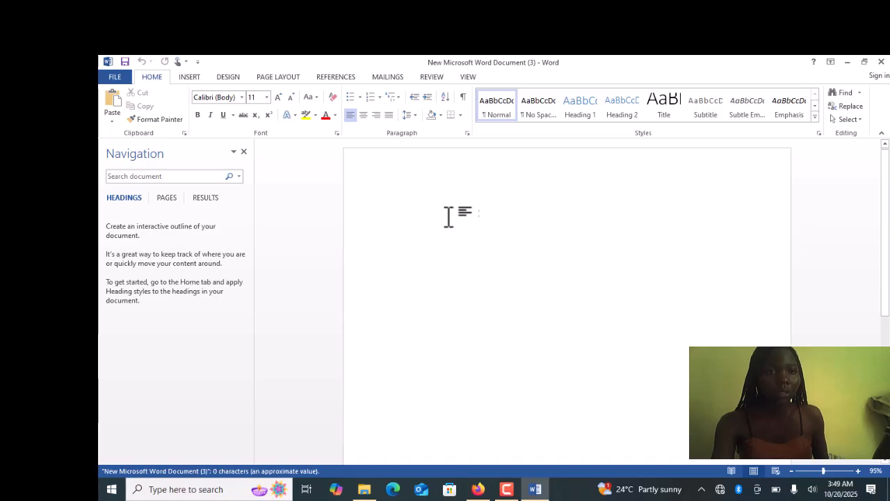
# Insert a blank page and enter the title "LIST OFF FIGURE" on the first page
pyautogui.click(194, 77)
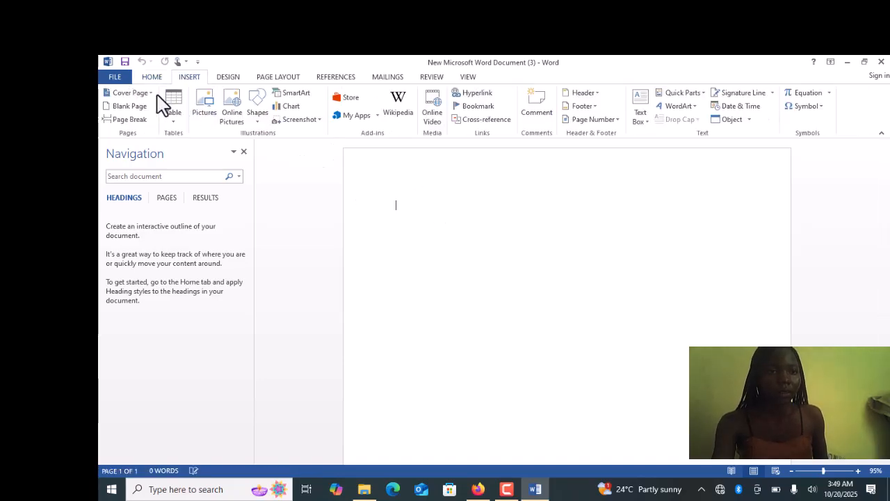
pyautogui.click(137, 110)
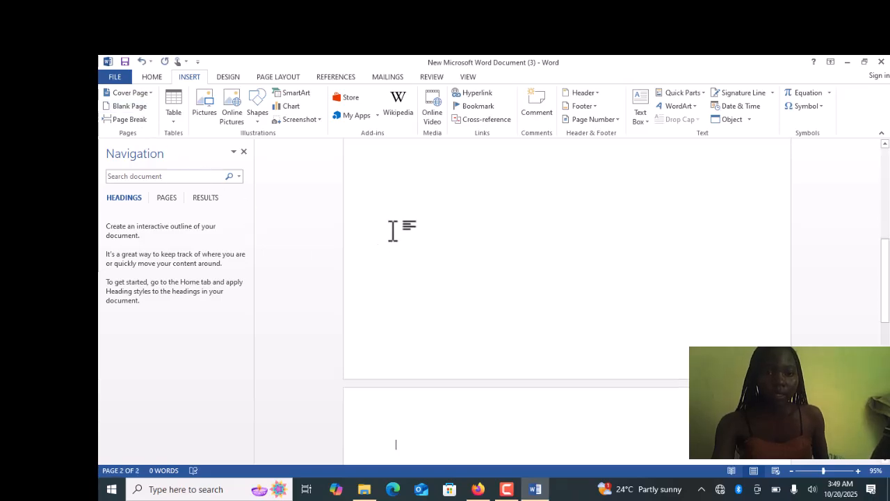
pyautogui.scroll(5, 412, 188)
pyautogui.click(412, 188)
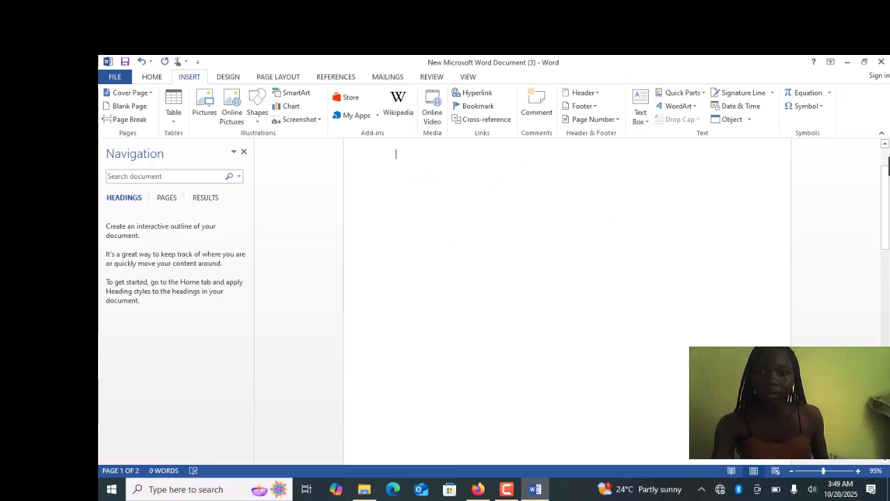
pyautogui.click(883, 145)
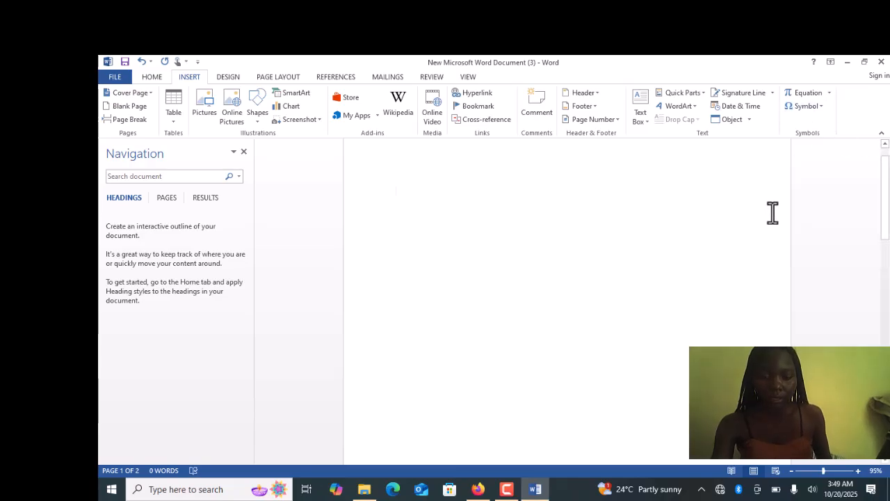
pyautogui.write('4')
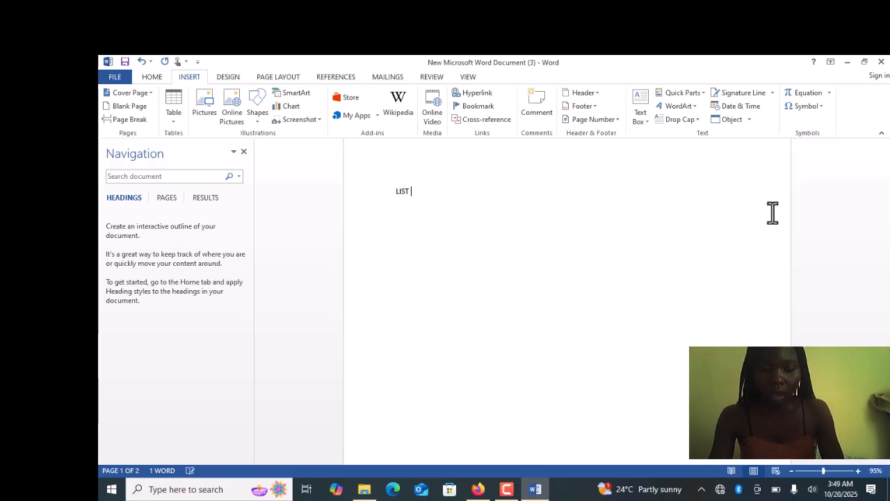
pyautogui.write('IST OFF ')
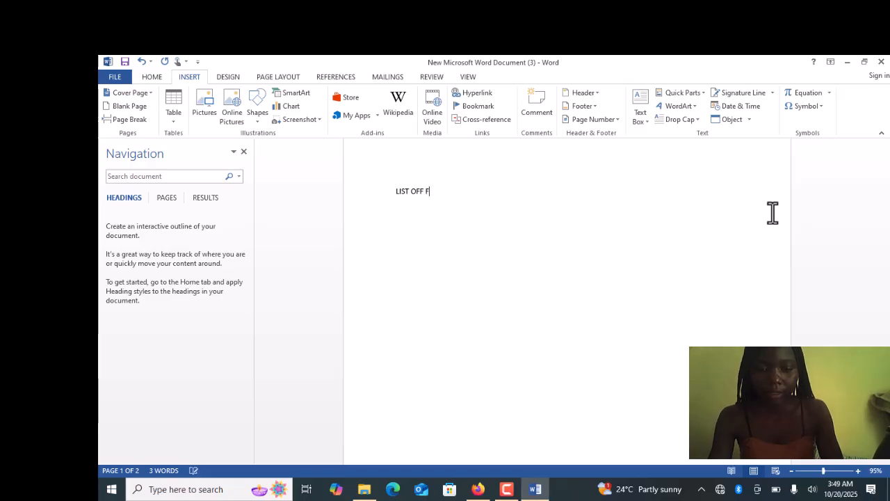
pyautogui.write('FIGURE')
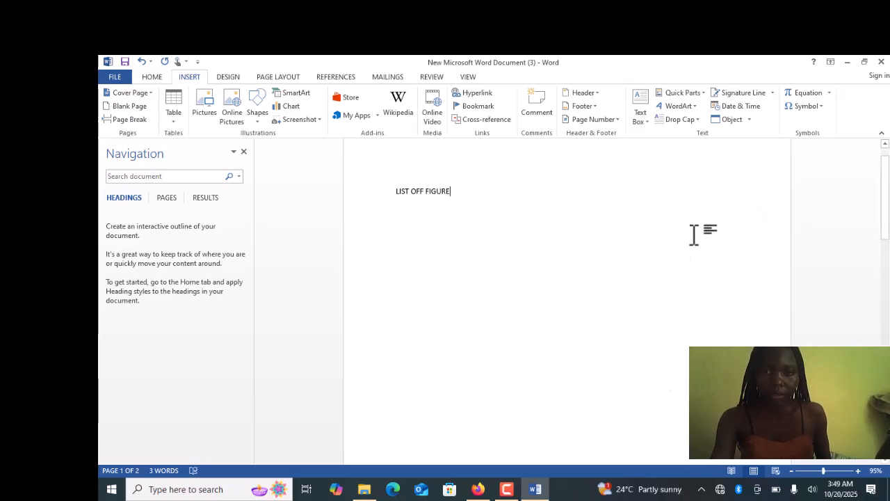
# On the second page, enter the caption "TABLE1:1 FIRST TABLE" and insert a table of five columns and three rows below it
pyautogui.scroll(-12, 634, 395)
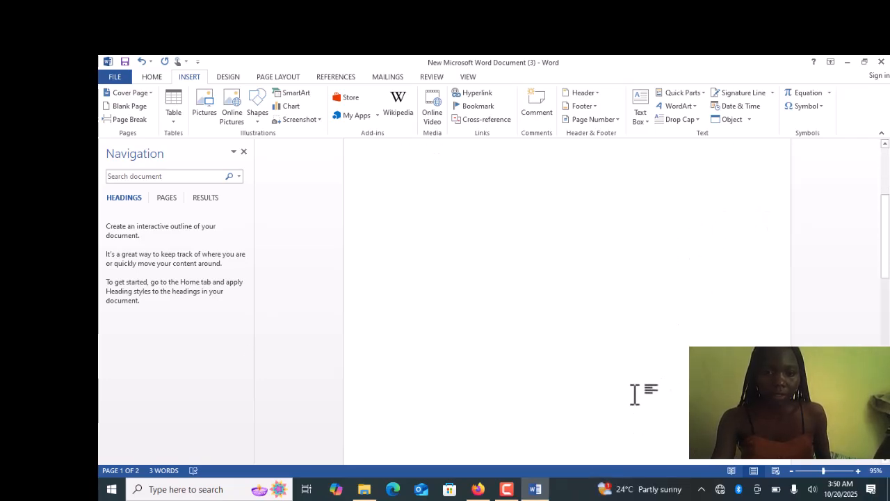
pyautogui.scroll(-3, 634, 394)
pyautogui.click(433, 236)
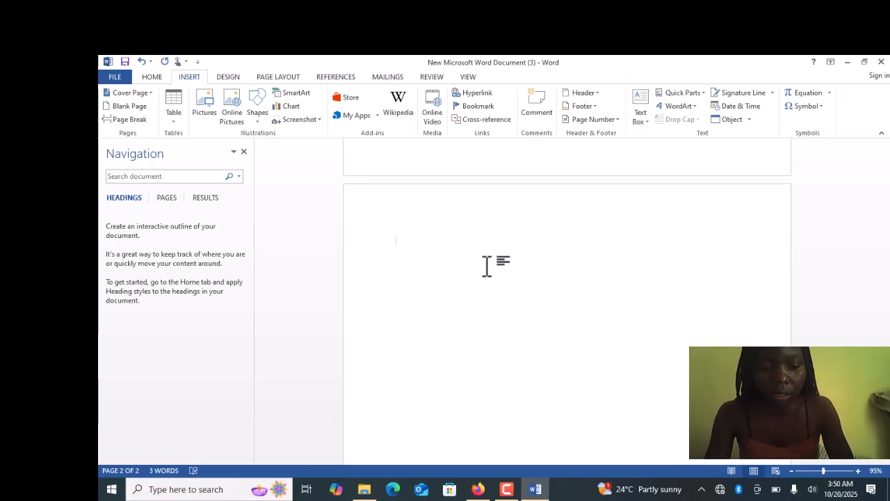
pyautogui.write('TABLE1:1 FIRST TABLE')
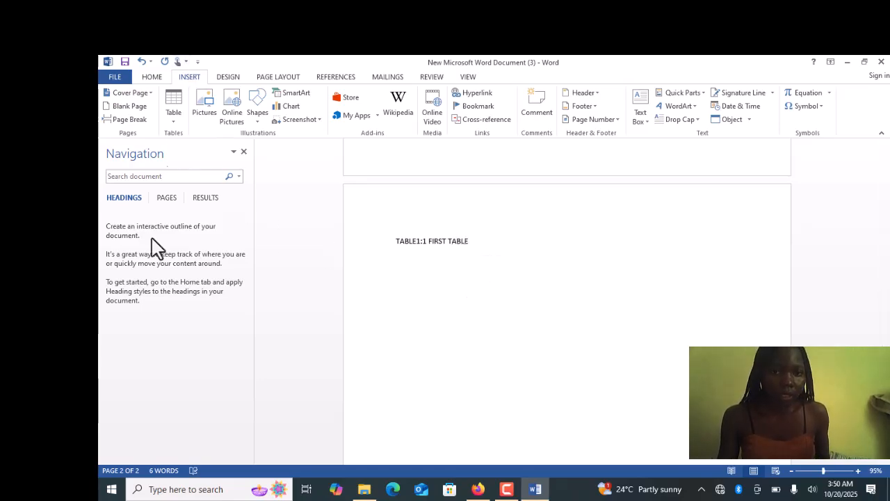
pyautogui.press('Return')
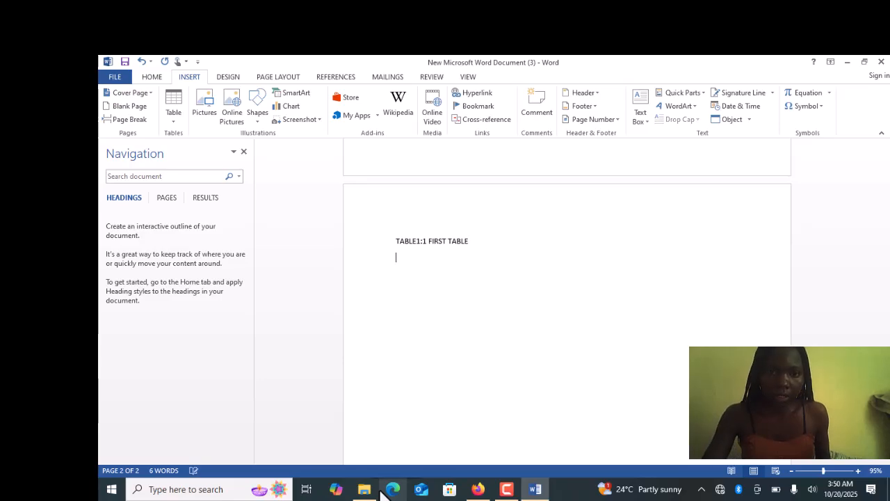
pyautogui.click(176, 114)
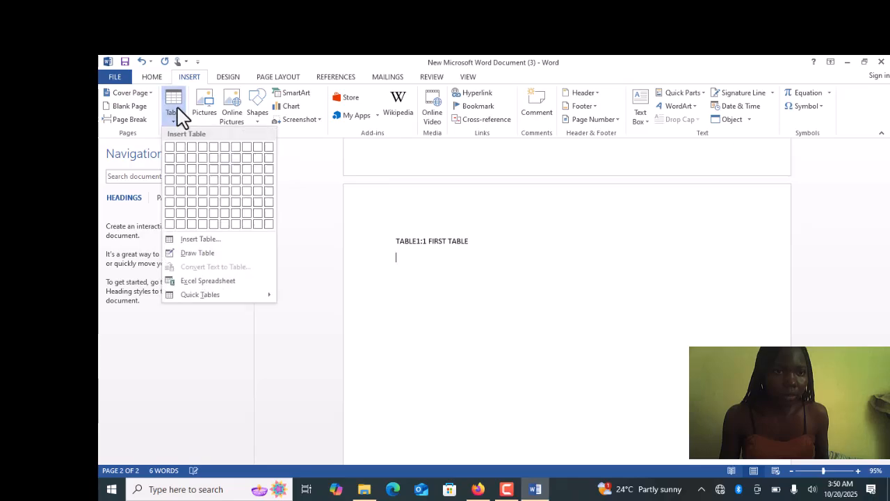
pyautogui.click(215, 168)
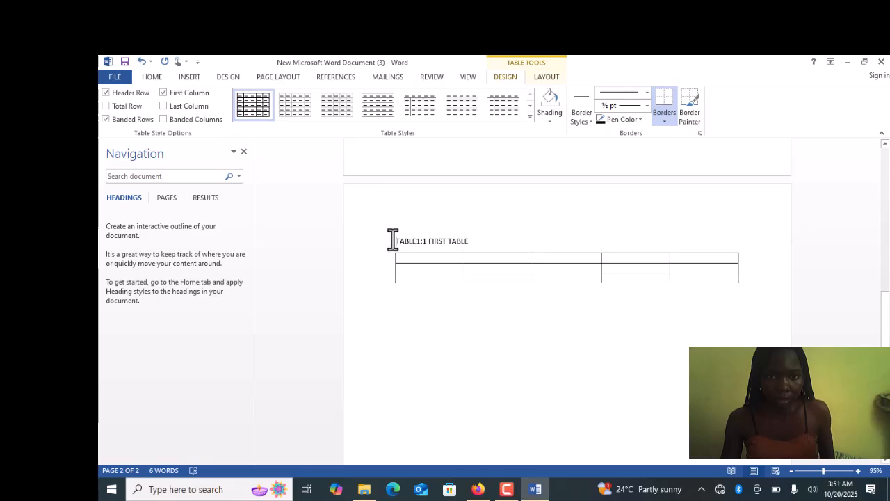
# Copy the table with its caption and insert three blank pages ahead of it
pyautogui.moveTo(392, 242); pyautogui.dragTo(446, 288)
pyautogui.hotkey('ctrl', 'c')
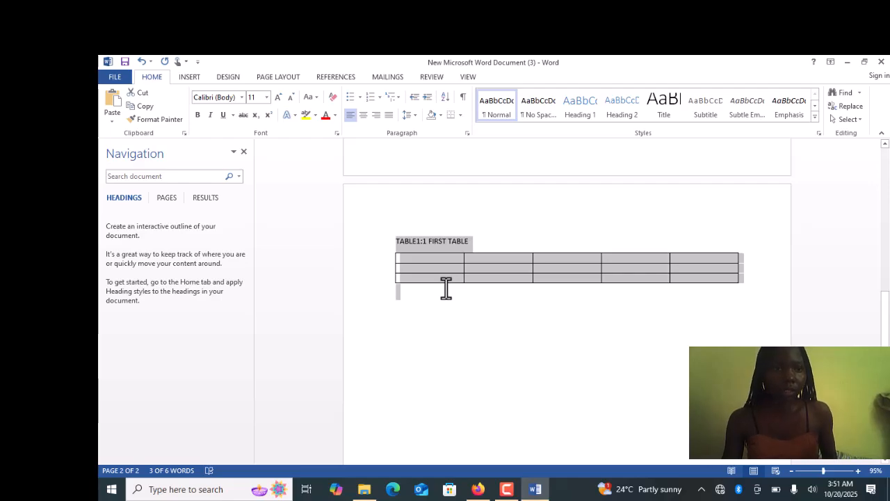
pyautogui.click(184, 78)
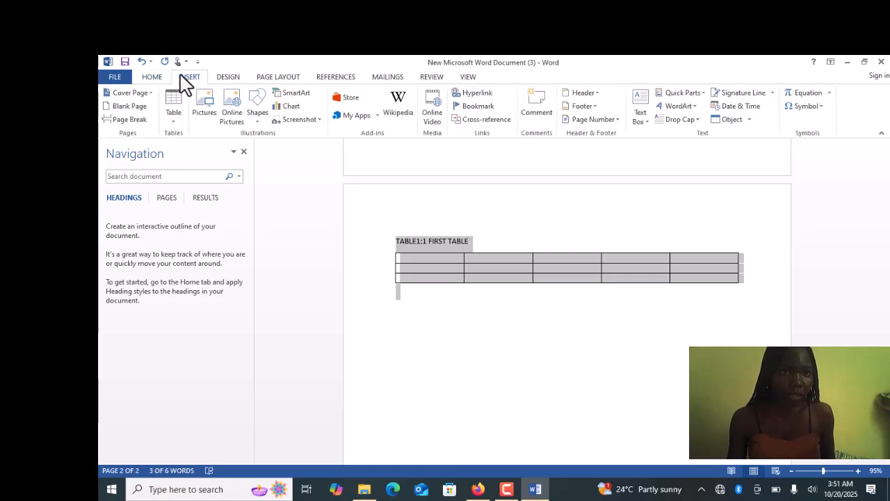
pyautogui.click(142, 110)
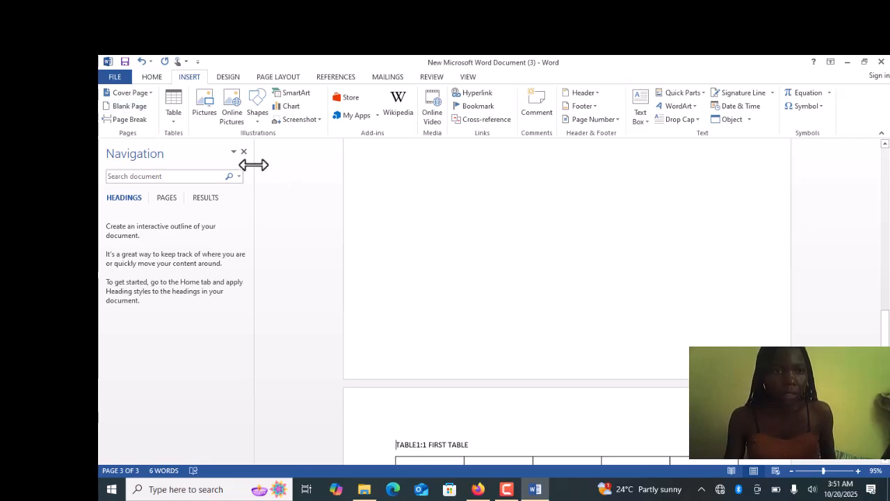
pyautogui.click(128, 108)
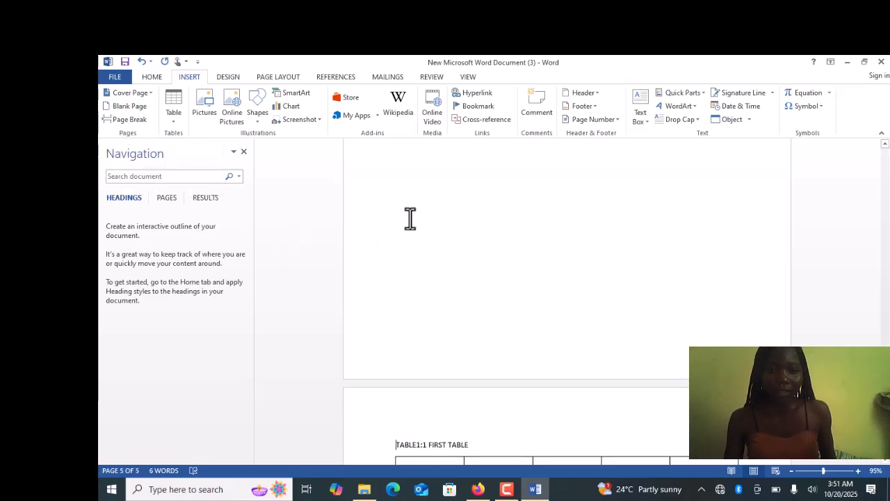
# Try to paste the copied caption and table at the text cursor, and undo the paste
pyautogui.scroll(-3, 411, 218)
pyautogui.scroll(4, 411, 218)
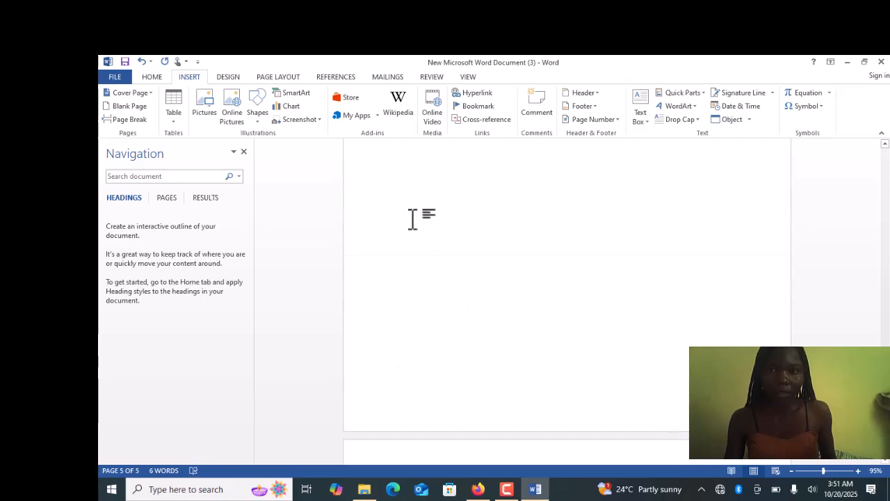
pyautogui.scroll(5, 414, 220)
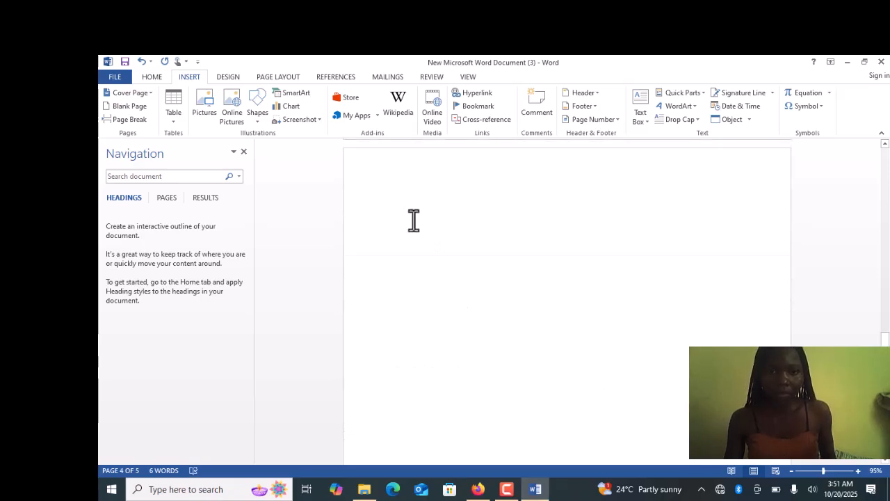
pyautogui.scroll(5, 413, 221)
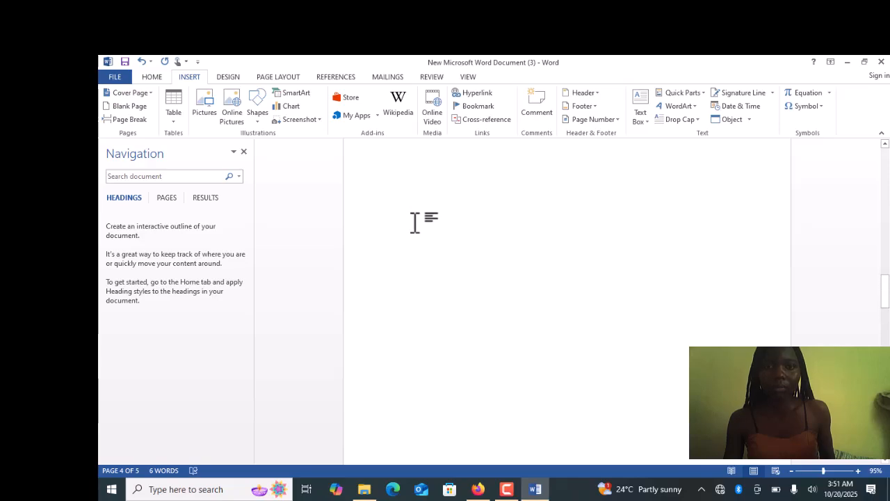
pyautogui.scroll(5, 410, 215)
pyautogui.scroll(10, 407, 203)
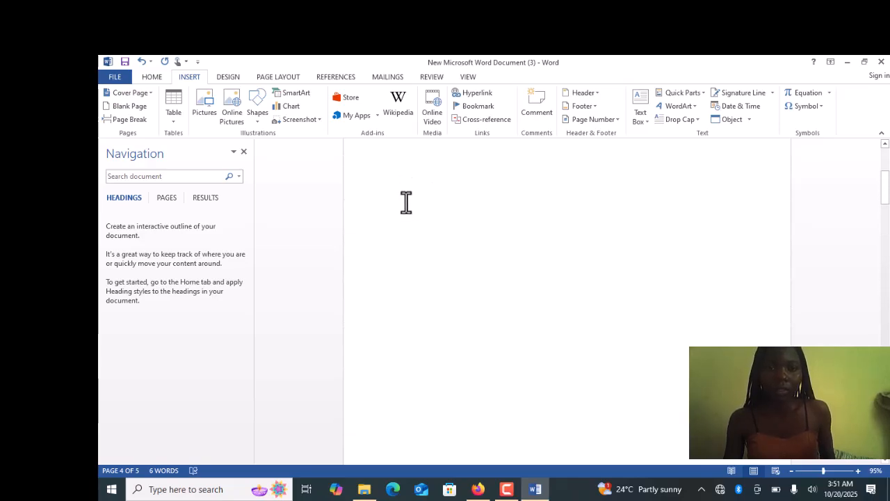
pyautogui.scroll(-5, 404, 204)
pyautogui.scroll(-6, 404, 206)
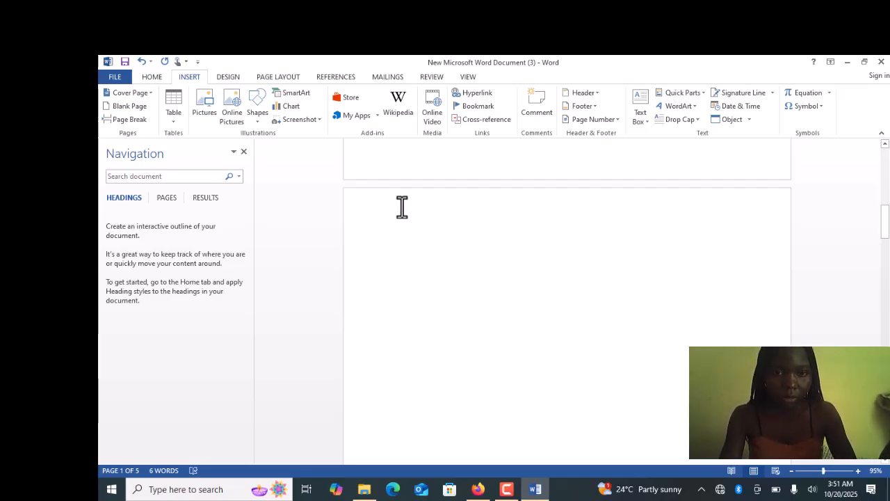
pyautogui.hotkey('ctrl', 'v')
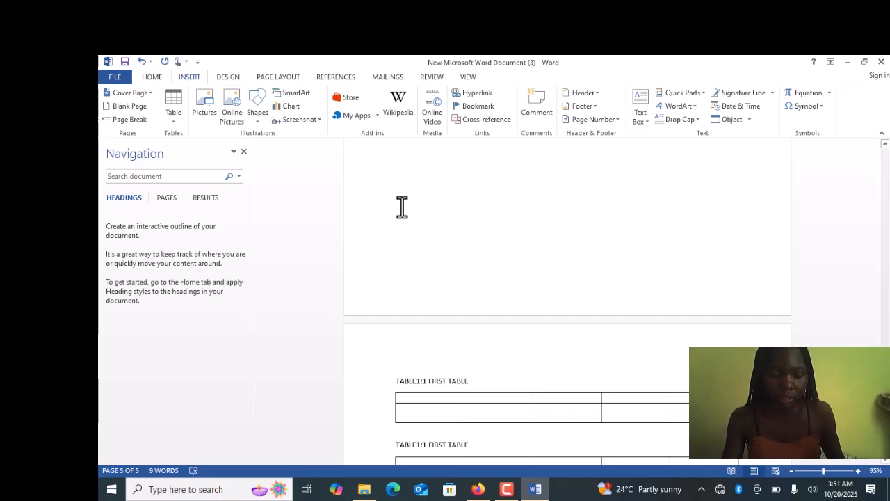
pyautogui.press('BackSpace')
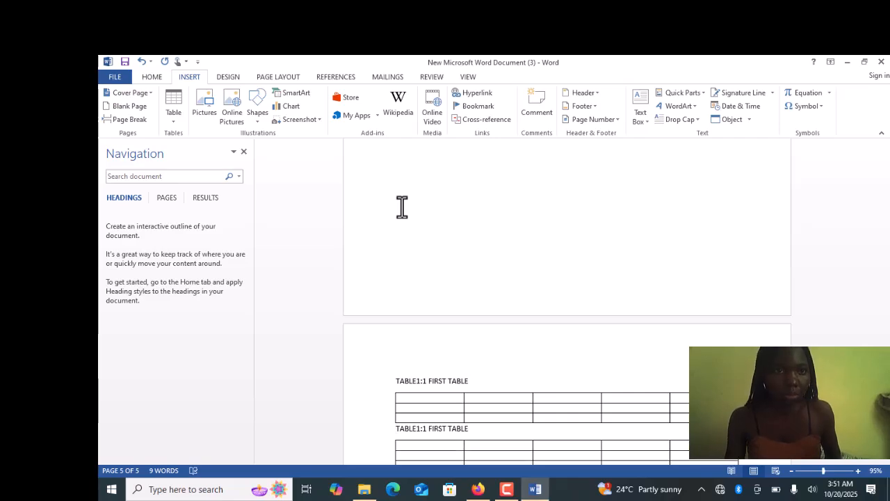
pyautogui.click(142, 61)
pyautogui.click(142, 61)
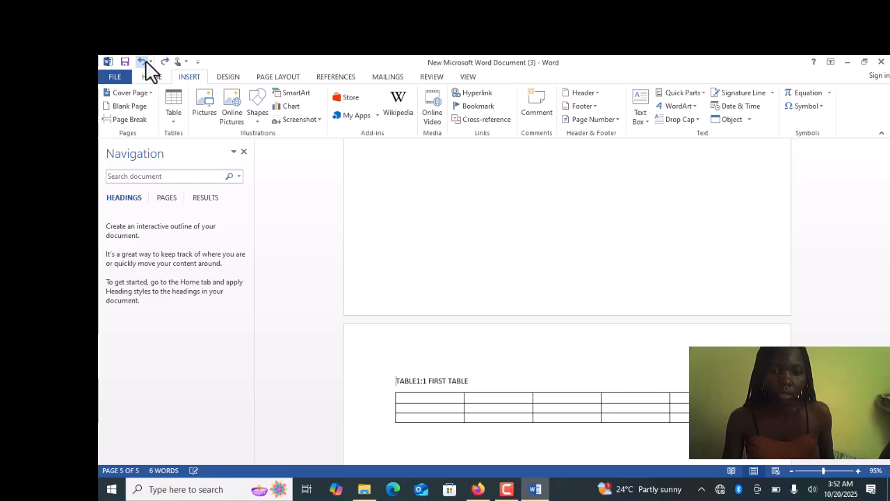
# Paste the copied caption and table onto the blank fourth page
pyautogui.scroll(5, 587, 196)
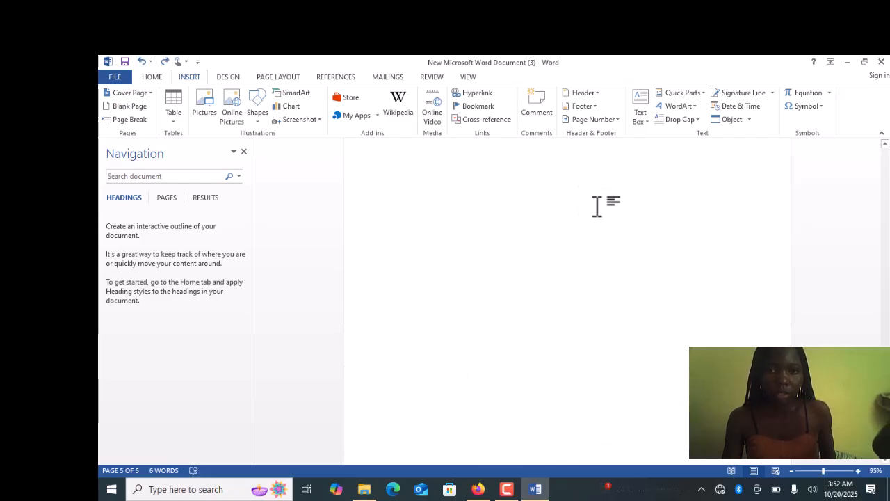
pyautogui.scroll(5, 612, 238)
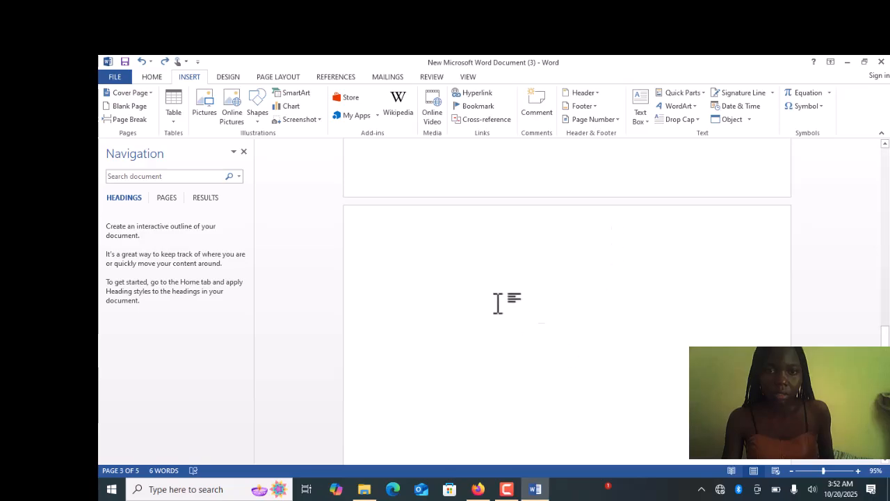
pyautogui.click(480, 290)
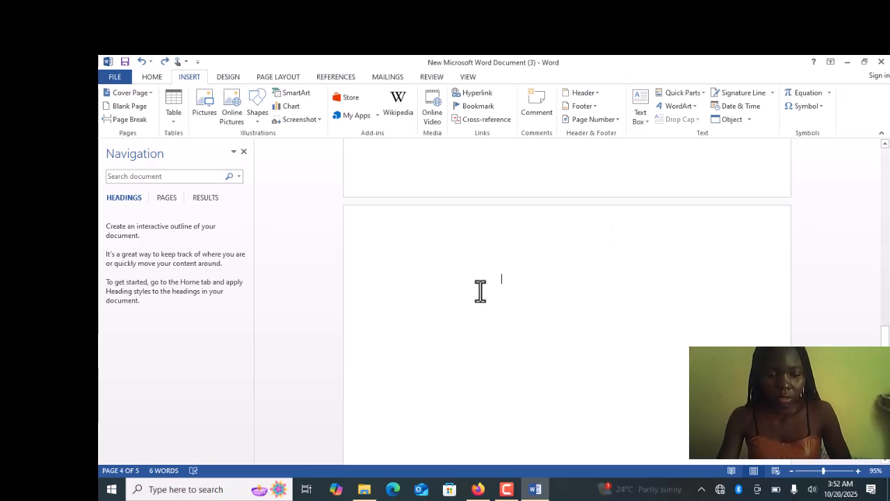
pyautogui.hotkey('ctrl', 'y')
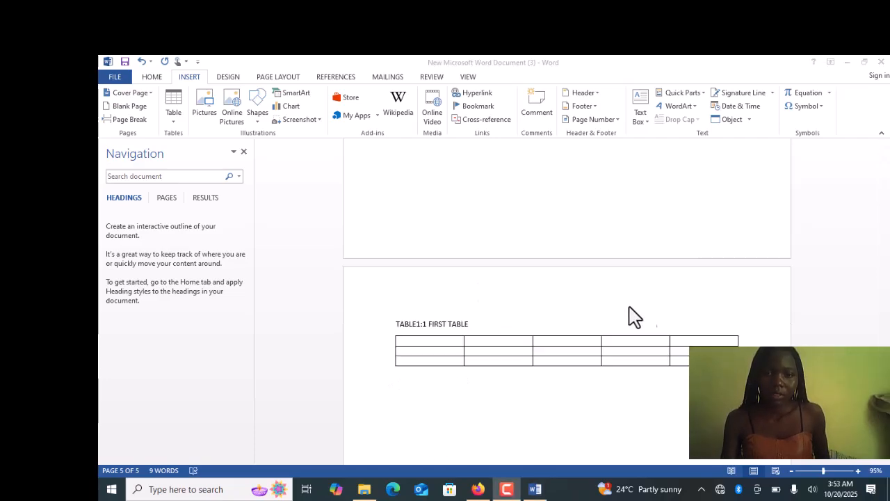
# Paste the copied caption and table onto the blank third page
pyautogui.scroll(1, 610, 293)
pyautogui.scroll(3, 610, 303)
pyautogui.scroll(-10, 609, 302)
pyautogui.scroll(5, 609, 303)
pyautogui.scroll(5, 612, 304)
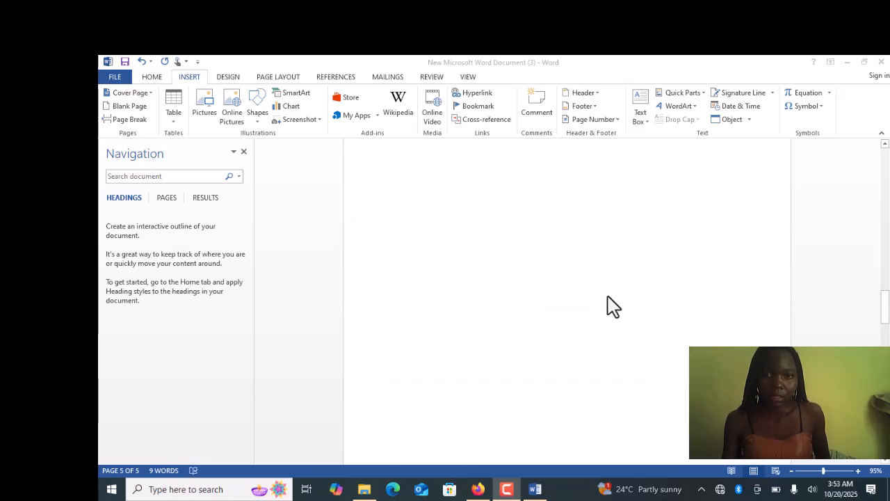
pyautogui.scroll(1, 609, 304)
pyautogui.scroll(-3, 602, 345)
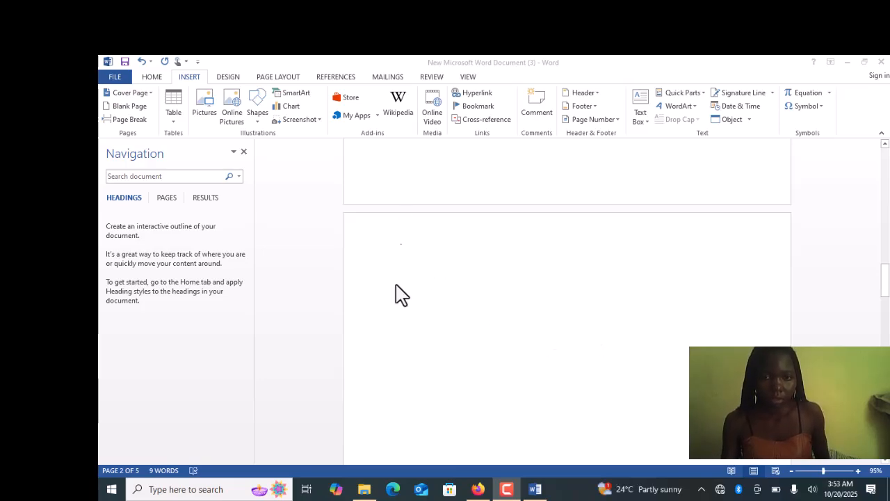
pyautogui.click(426, 311)
pyautogui.click(454, 272)
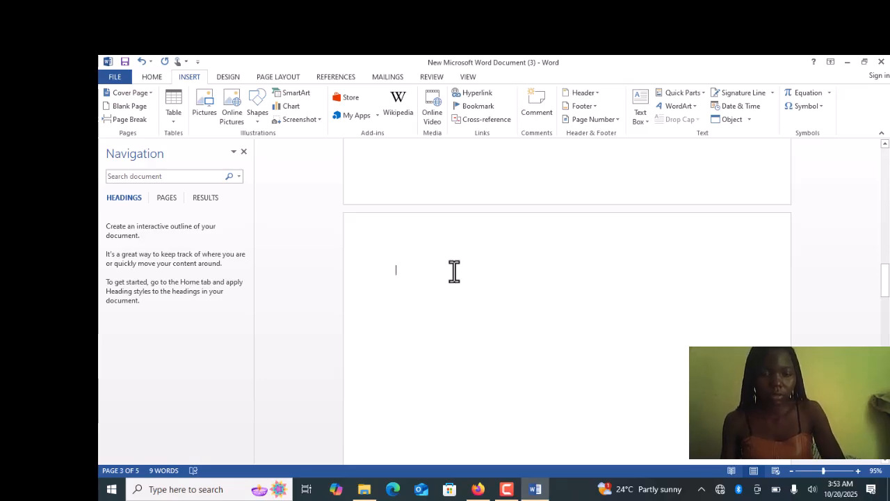
pyautogui.hotkey('ctrl', 'v')
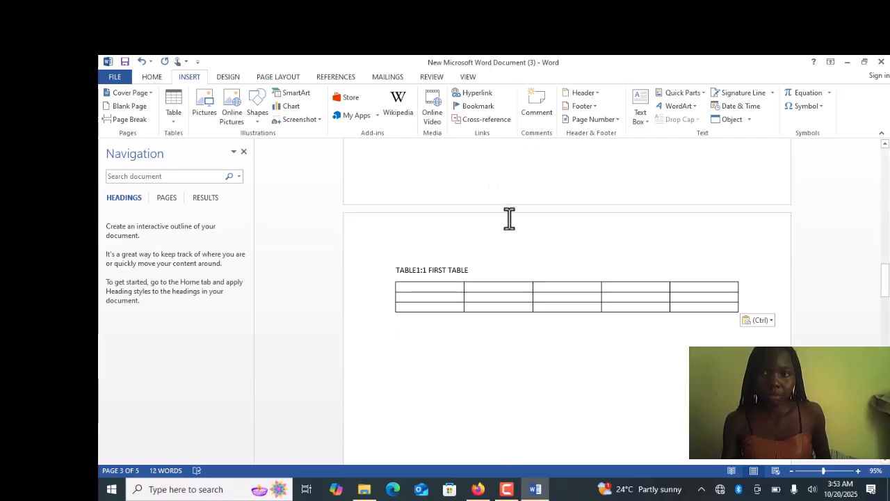
# Try to paste the copied caption and table onto the blank second page, and undo the paste
pyautogui.scroll(2, 510, 223)
pyautogui.scroll(4, 531, 316)
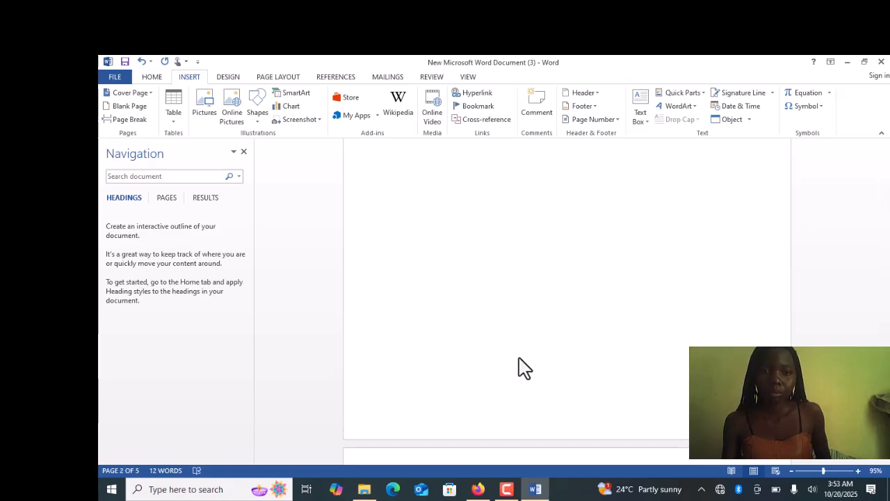
pyautogui.scroll(-4, 503, 452)
pyautogui.scroll(6, 503, 453)
pyautogui.scroll(3, 497, 340)
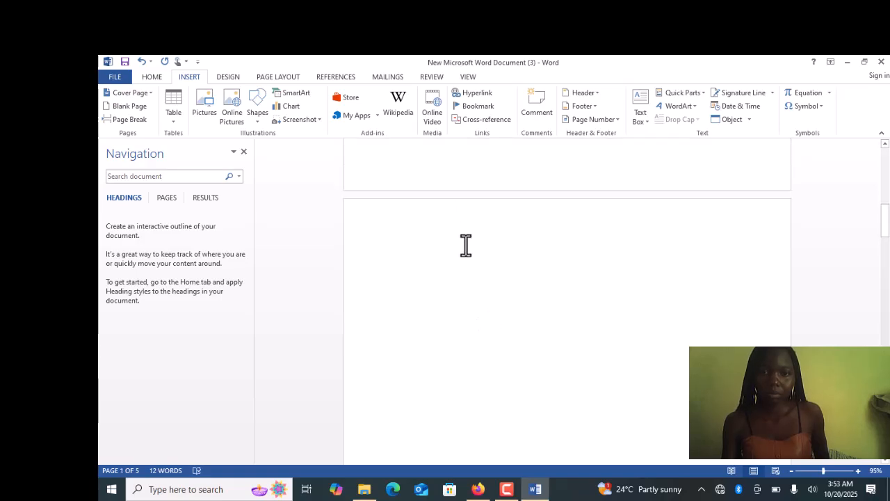
pyautogui.hotkey('ctrl', 'v')
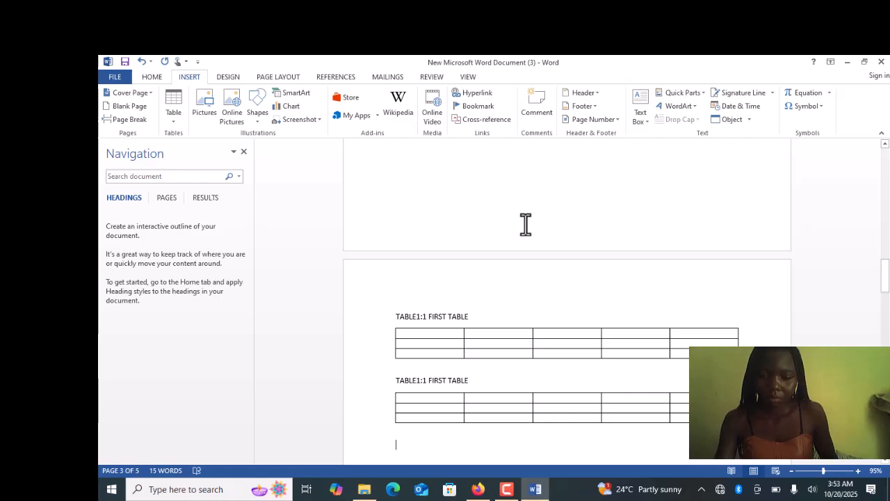
pyautogui.click(142, 62)
pyautogui.moveTo(478, 489)
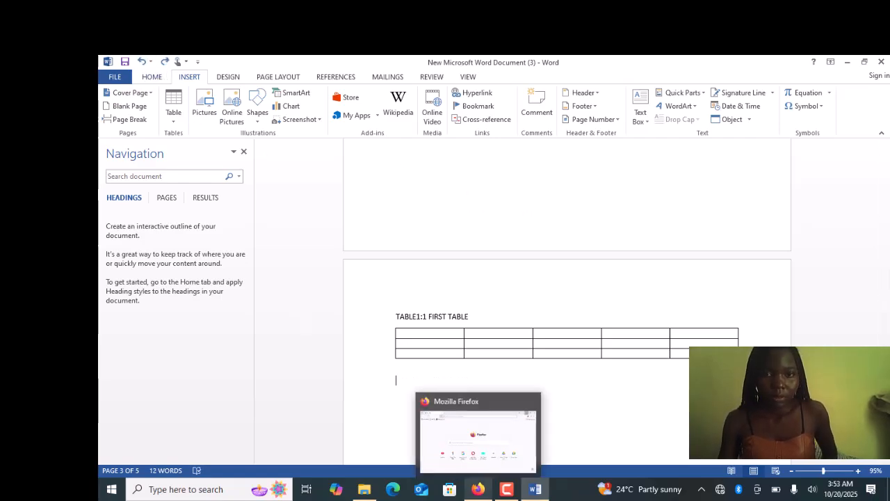
# Place the text cursor on the blank second page and paste the copied caption and table there
pyautogui.scroll(3, 509, 320)
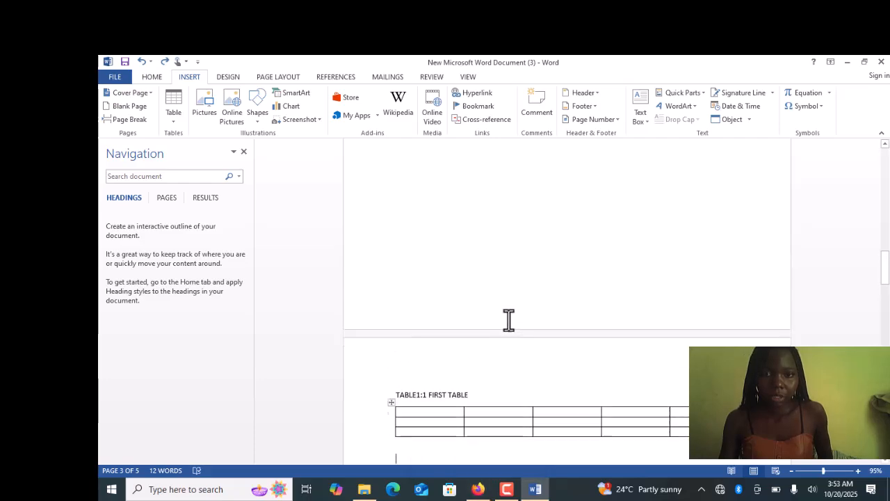
pyautogui.scroll(1, 509, 320)
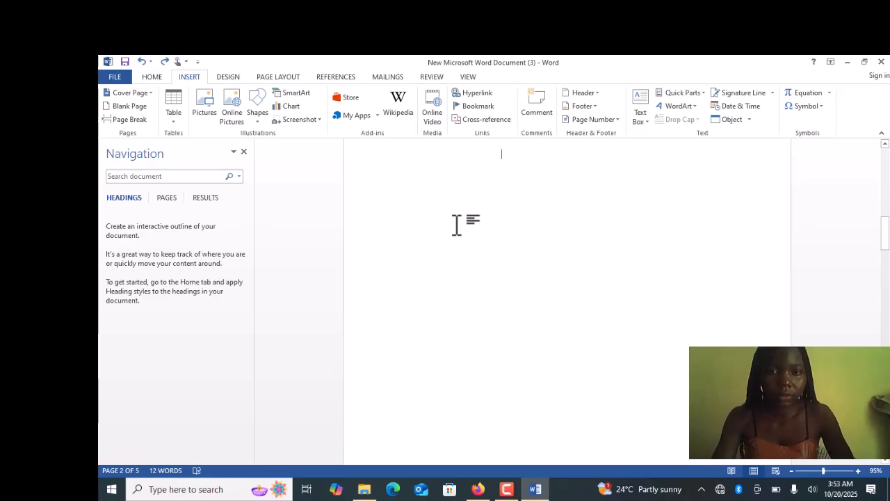
pyautogui.write('TABLE1:1 FIRST TABLE')
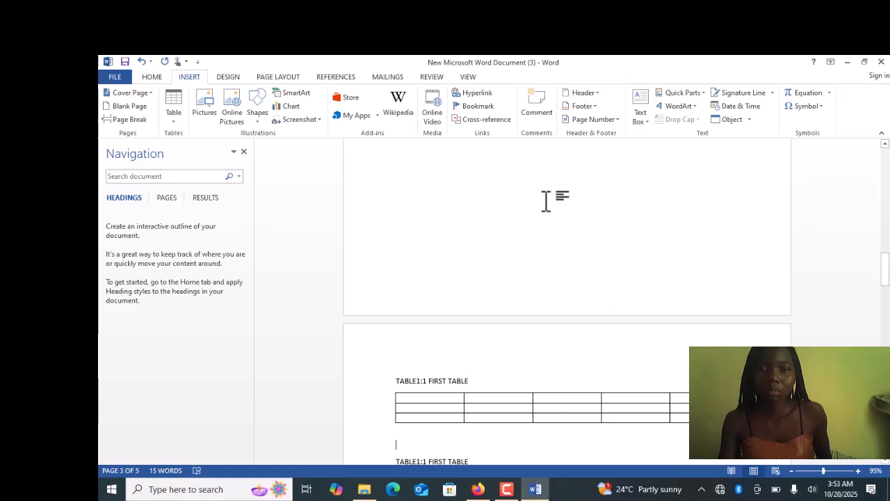
pyautogui.scroll(5, 546, 201)
pyautogui.scroll(2, 546, 201)
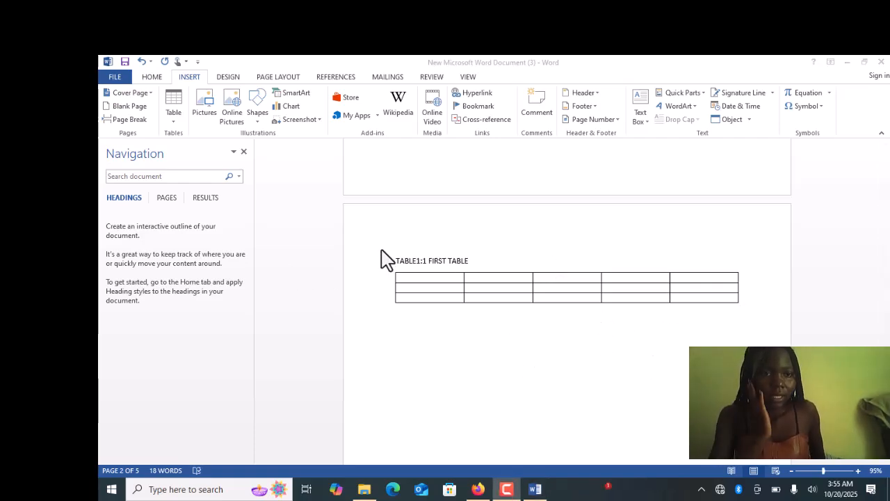
# Show the page thumbnails and delete the second caption and table on the third page
pyautogui.click(172, 201)
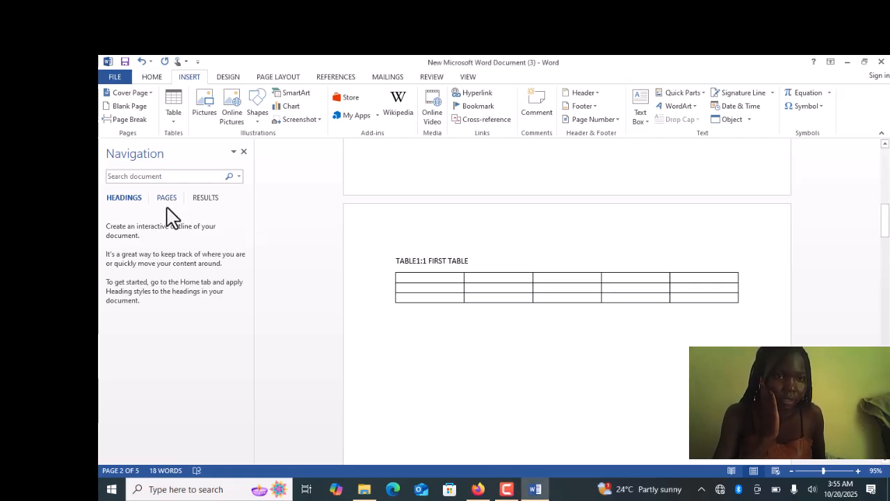
pyautogui.click(165, 197)
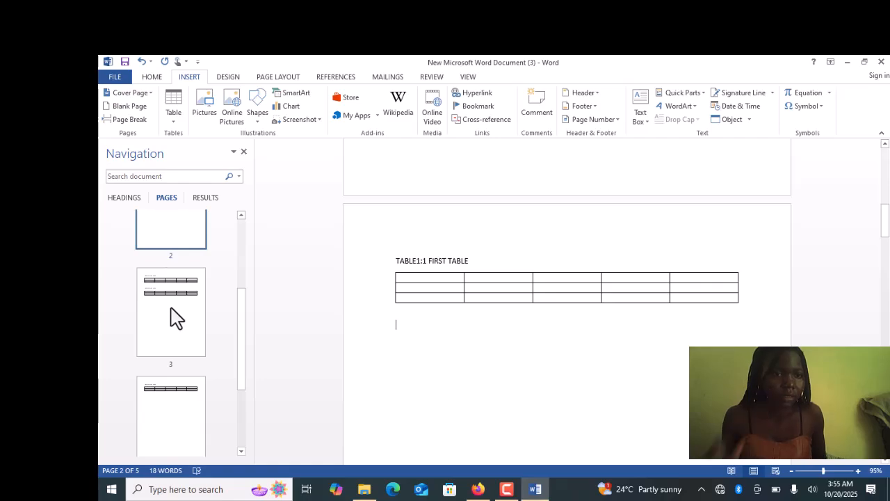
pyautogui.scroll(3, 176, 320)
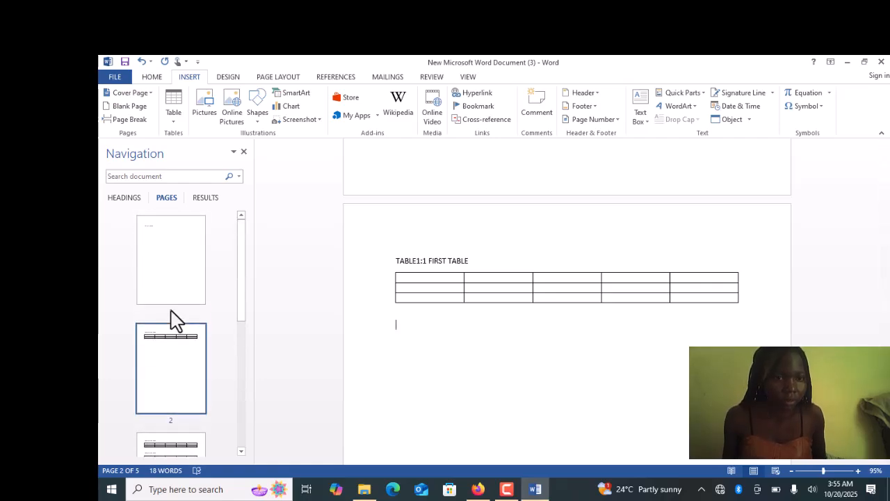
pyautogui.scroll(-3, 176, 320)
pyautogui.scroll(-1, 176, 320)
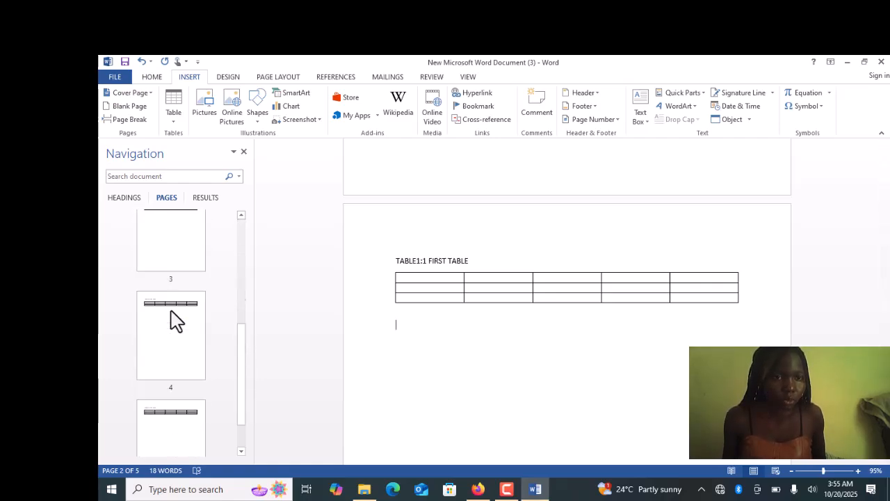
pyautogui.scroll(4, 176, 320)
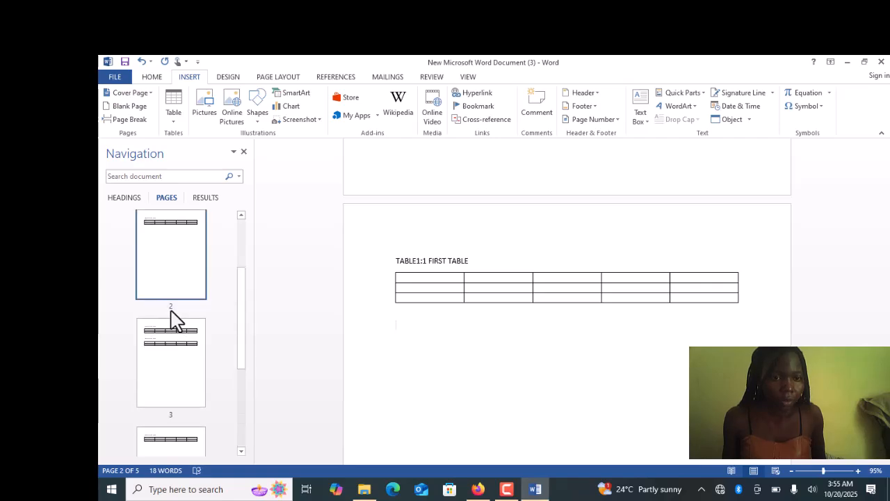
pyautogui.scroll(-1, 186, 362)
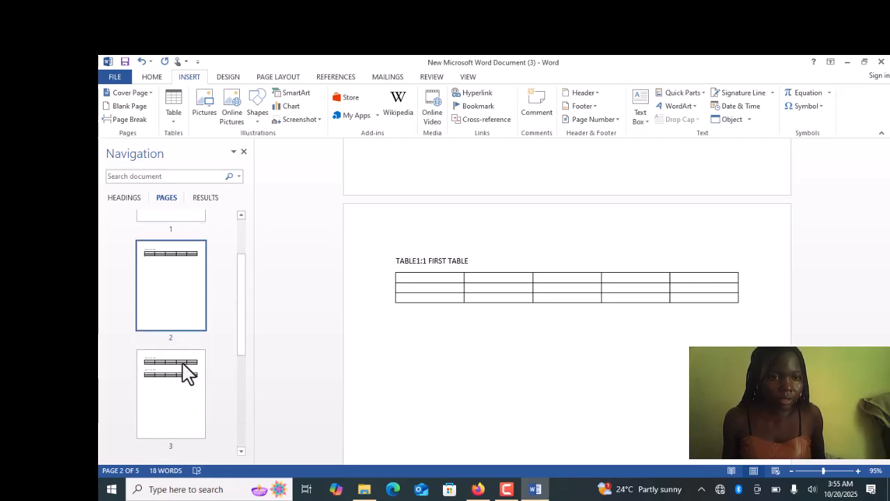
pyautogui.click(185, 389)
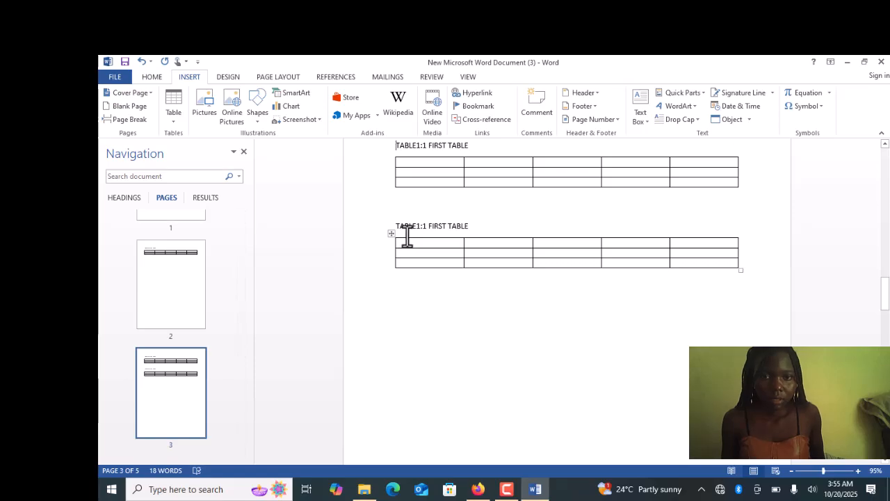
pyautogui.moveTo(406, 237); pyautogui.dragTo(411, 271)
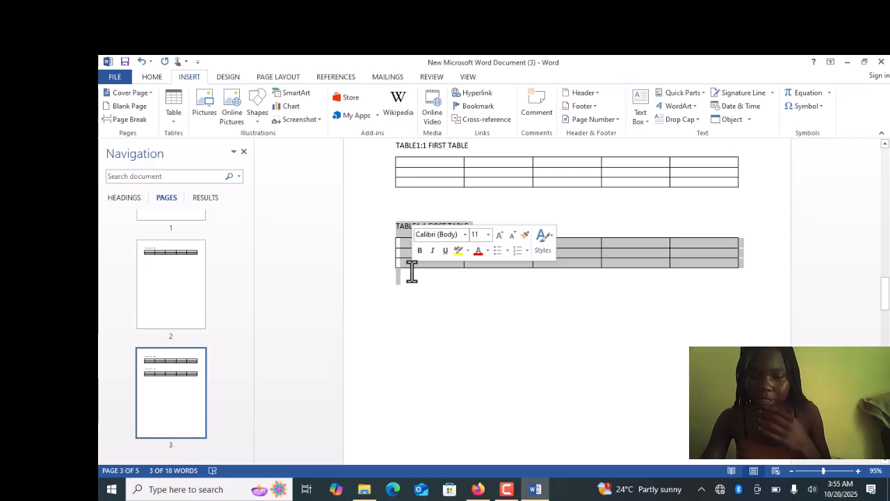
pyautogui.press('Delete')
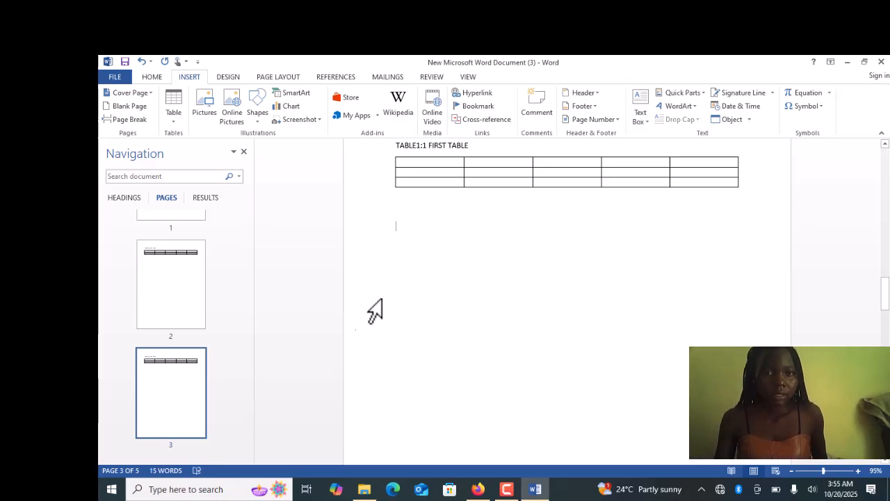
# Go to the second page and apply the Subtitle style to the "TABLE1:1 FIRST TABLE" caption
pyautogui.scroll(3, 200, 307)
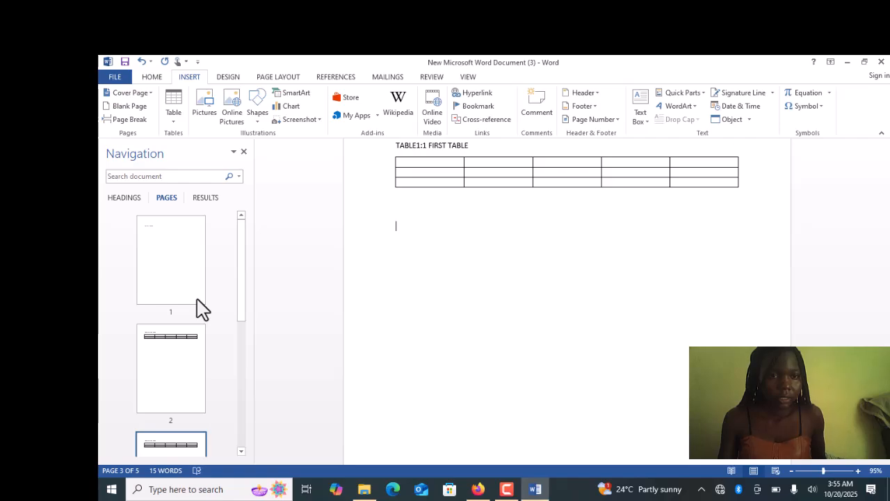
pyautogui.click(155, 240)
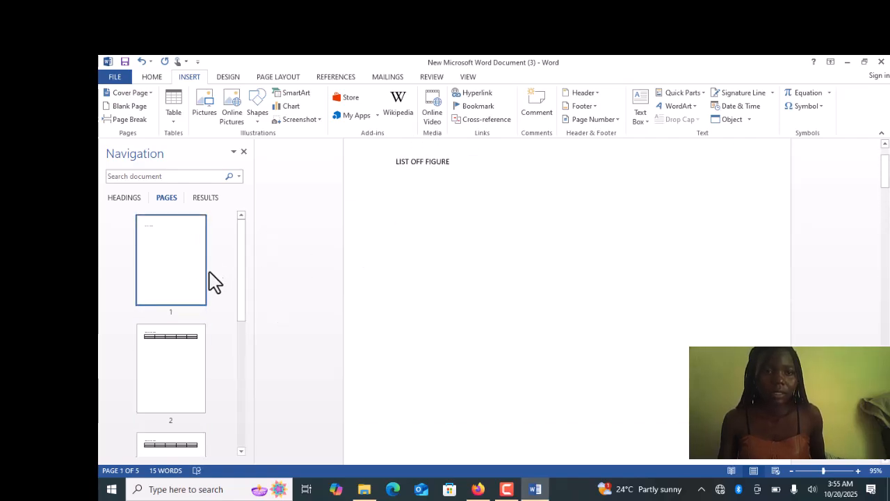
pyautogui.click(174, 353)
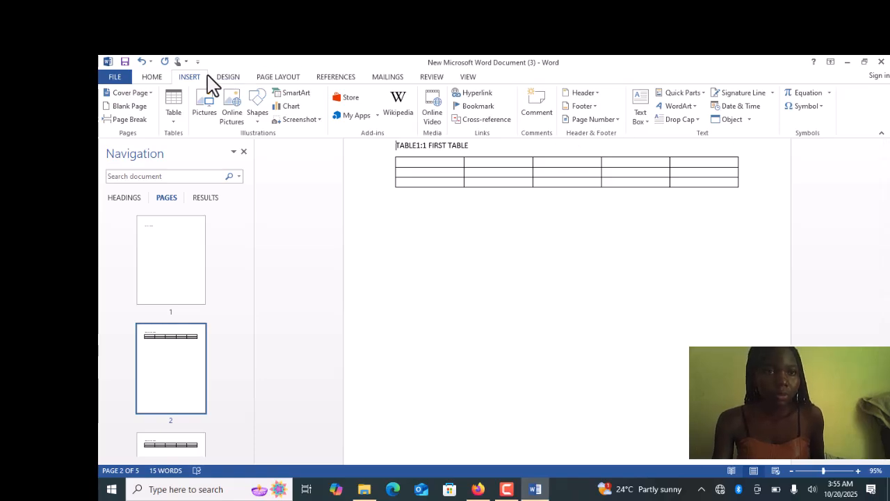
pyautogui.click(244, 79)
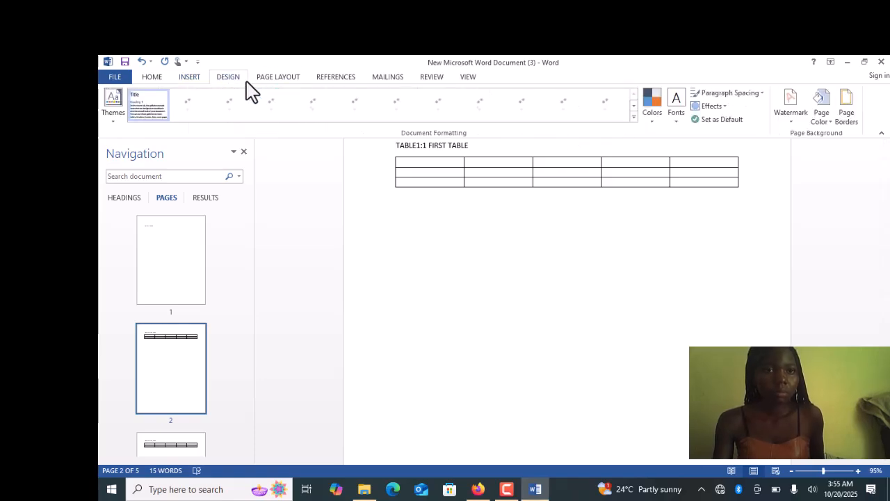
pyautogui.click(327, 78)
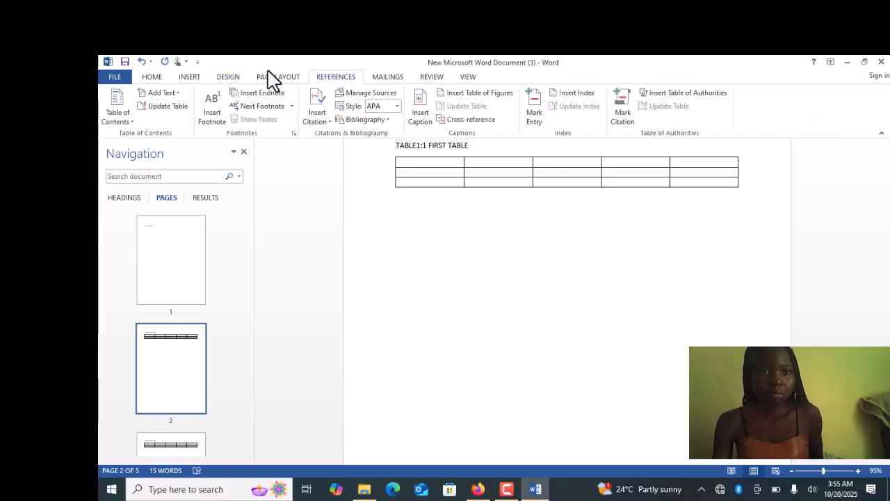
pyautogui.click(189, 78)
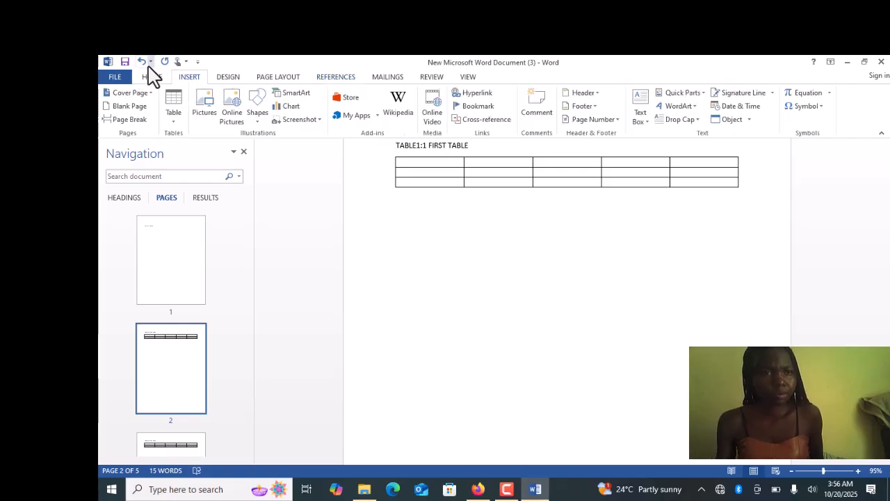
pyautogui.click(151, 78)
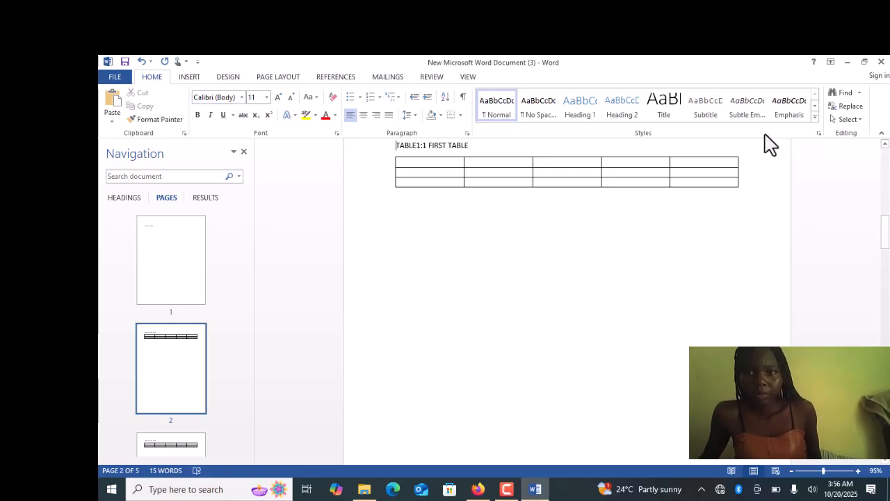
pyautogui.click(717, 108)
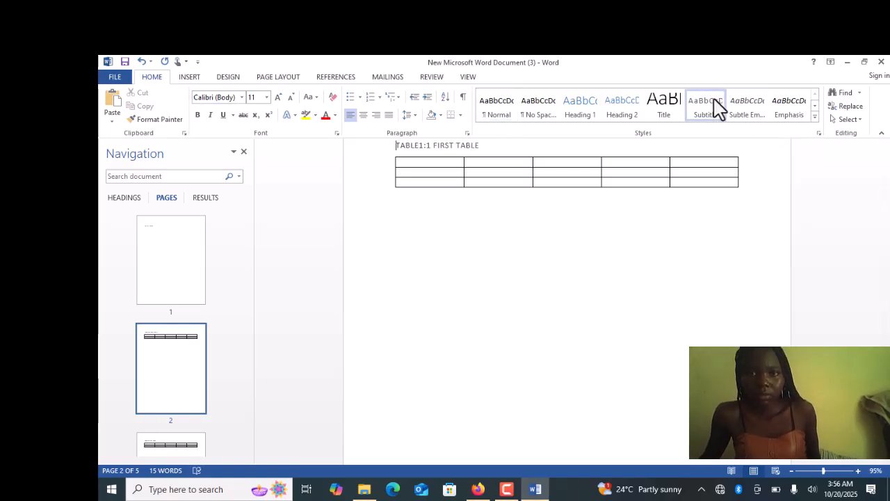
# Modify the Subtitle style to use the Automatic font colour and the Times New Roman font
pyautogui.rightClick(718, 108)
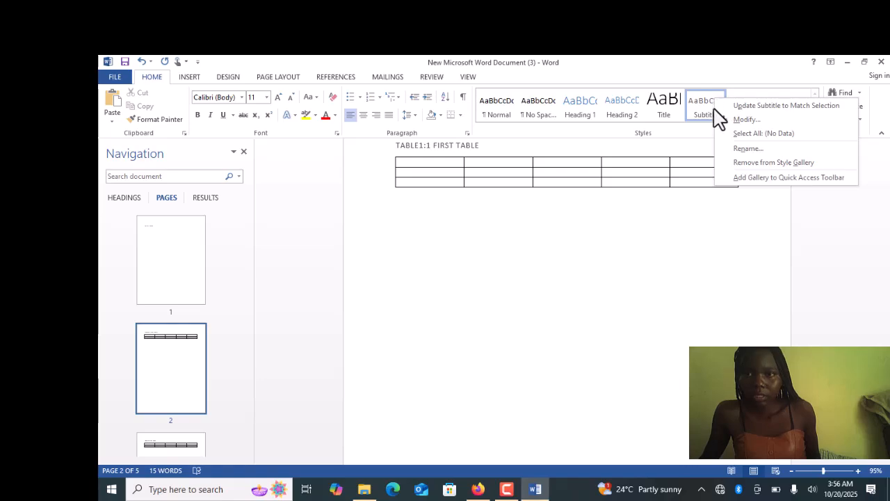
pyautogui.click(724, 120)
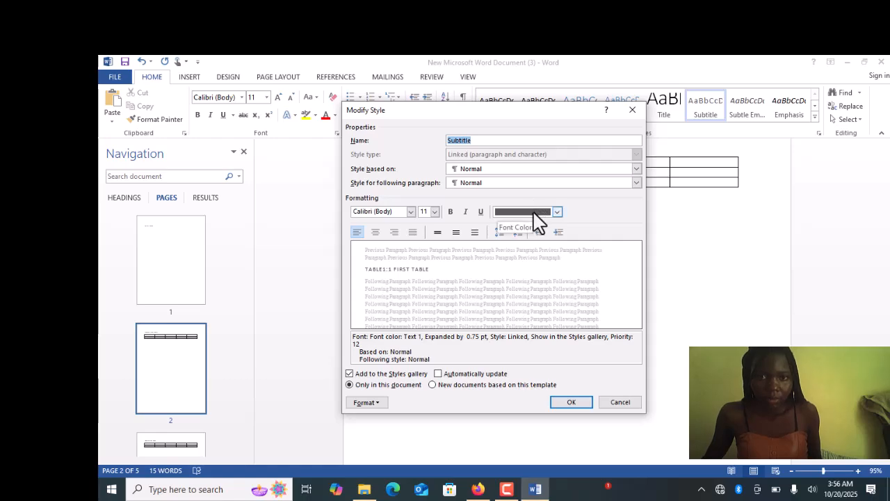
pyautogui.click(539, 221)
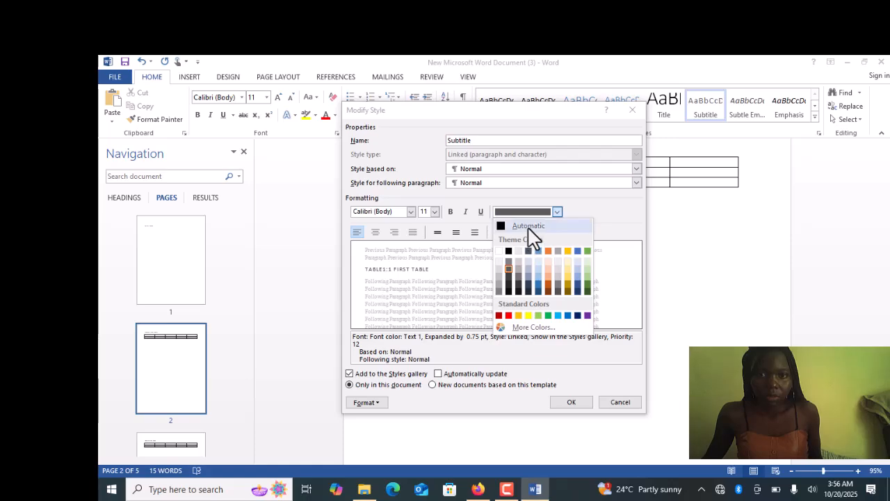
pyautogui.click(529, 226)
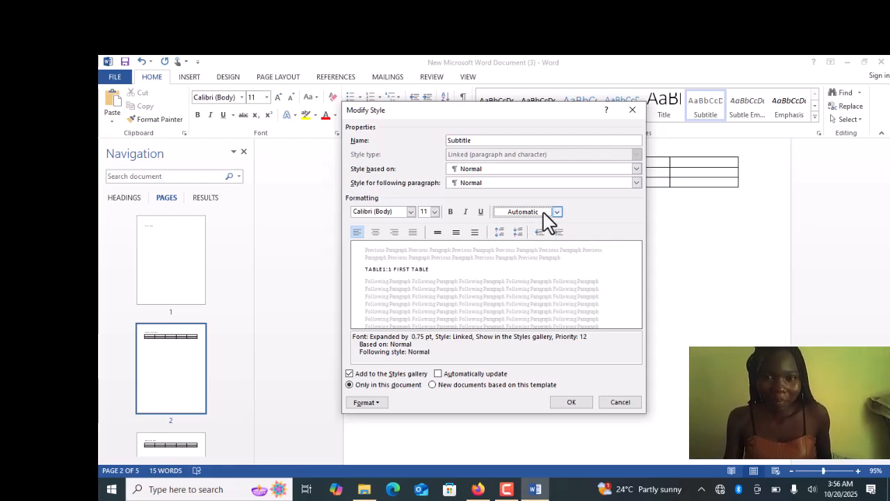
pyautogui.click(557, 212)
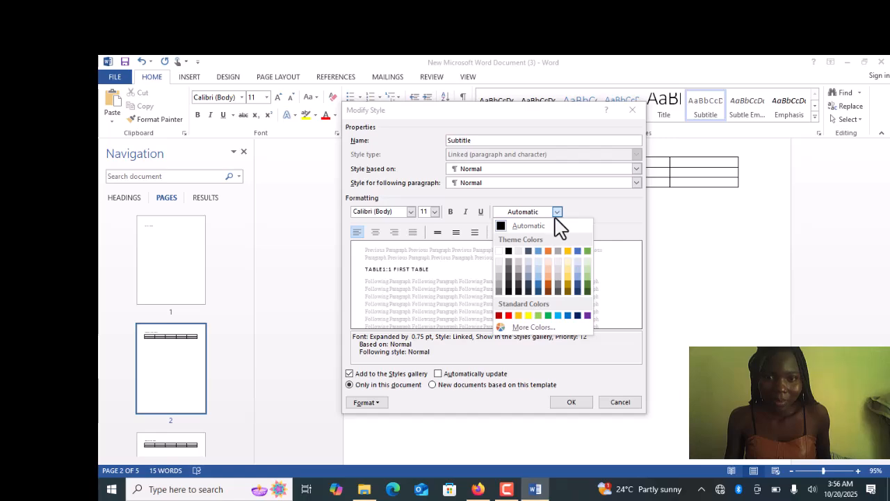
pyautogui.click(516, 223)
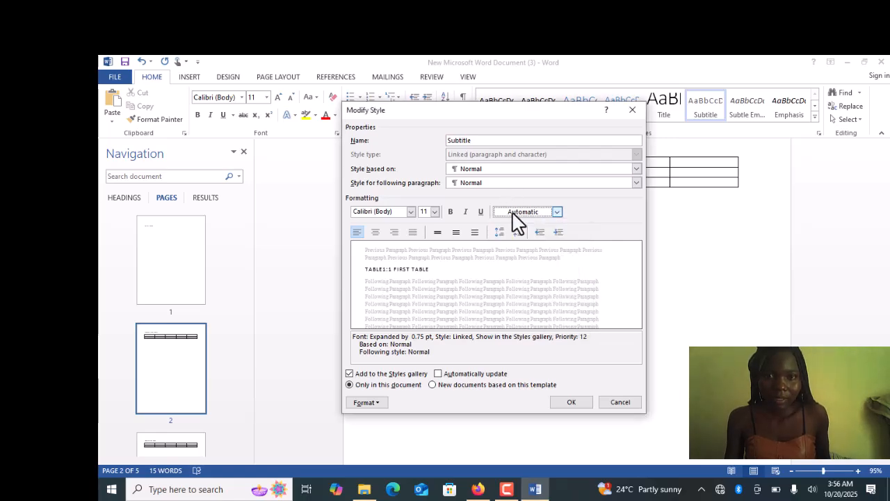
pyautogui.click(411, 212)
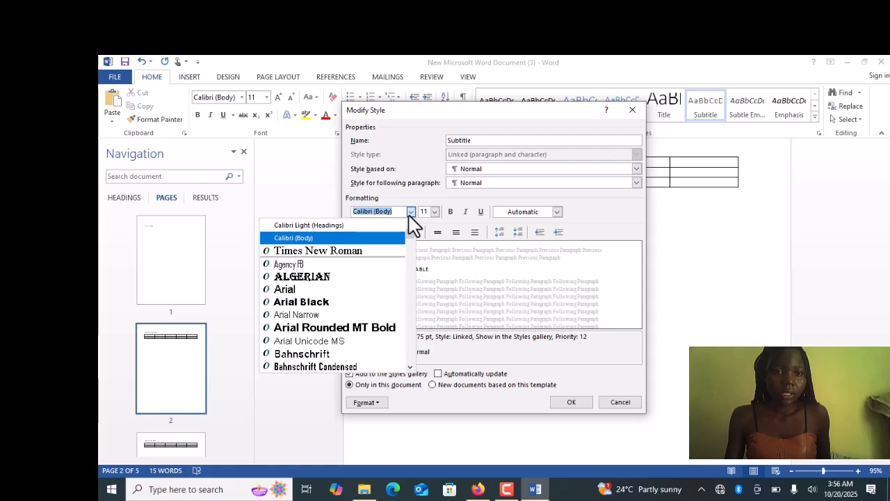
pyautogui.click(389, 251)
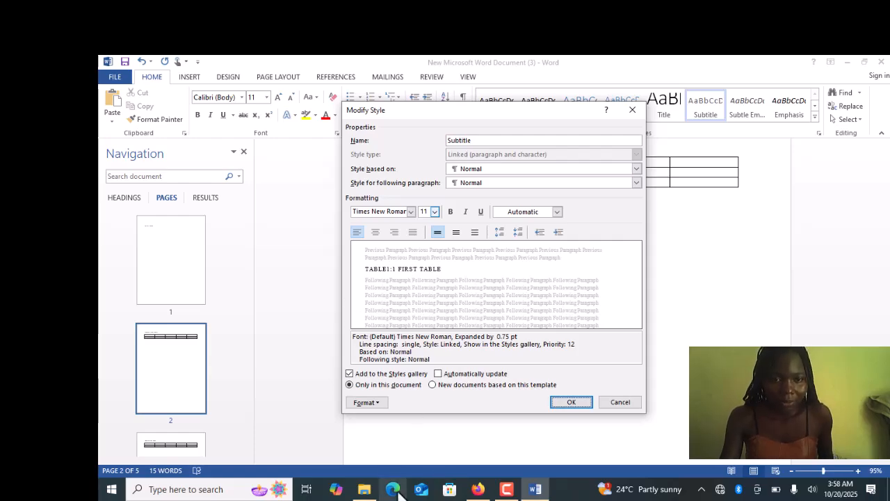
# Set the Subtitle style's paragraph spacing to 0 pt after with double line spacing, and apply the modified style to the second page's caption
pyautogui.click(365, 404)
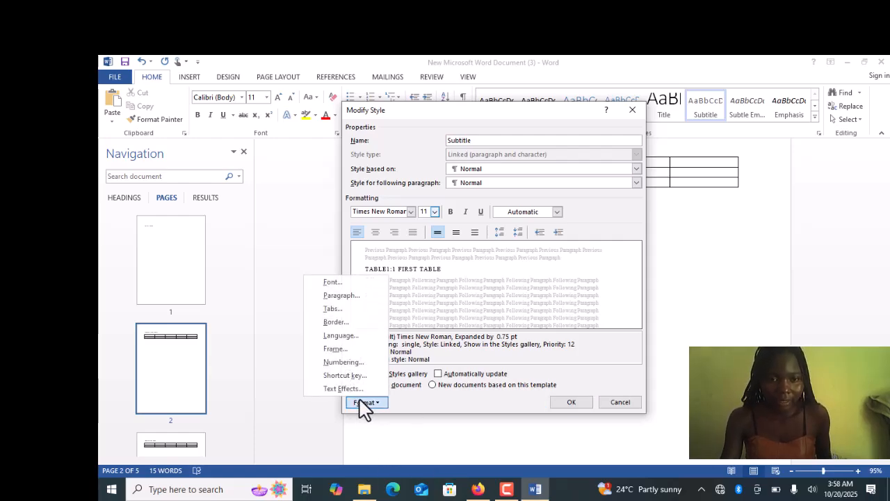
pyautogui.click(349, 301)
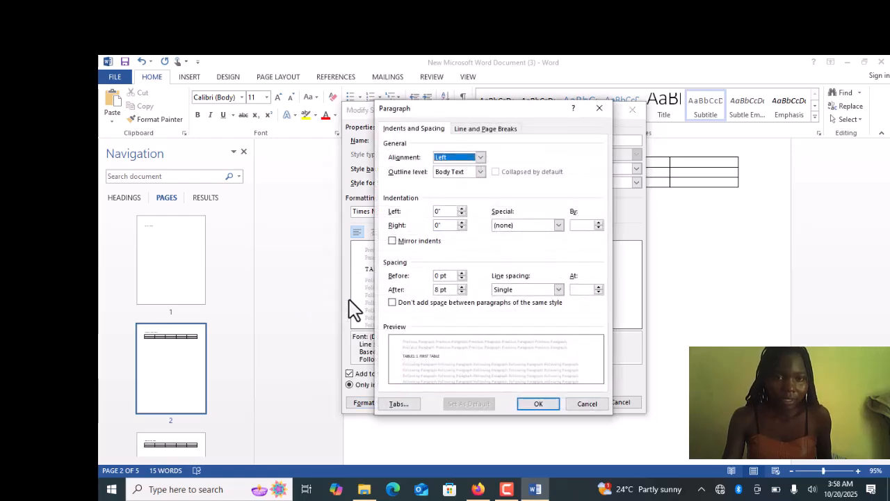
pyautogui.click(436, 289)
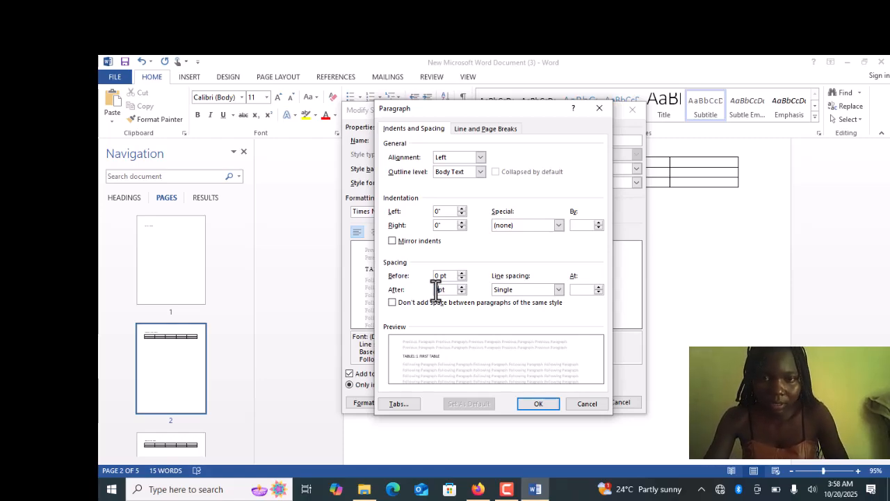
pyautogui.click(558, 290)
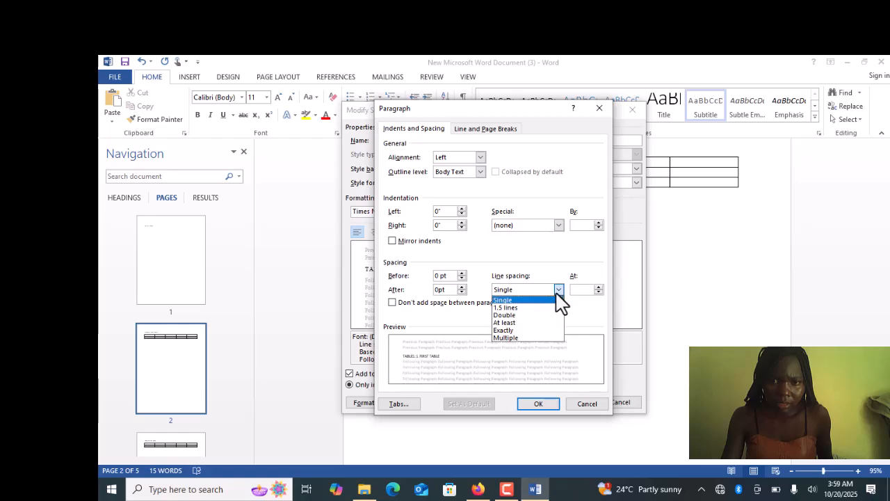
pyautogui.click(545, 317)
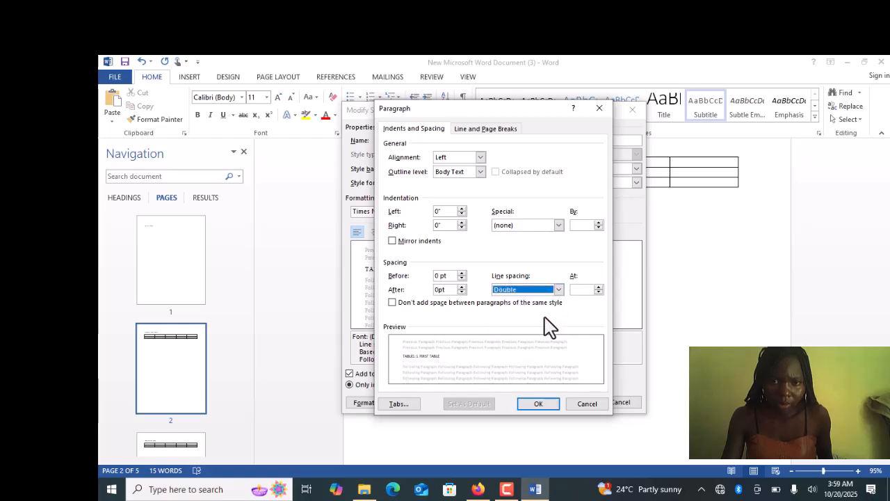
pyautogui.click(537, 405)
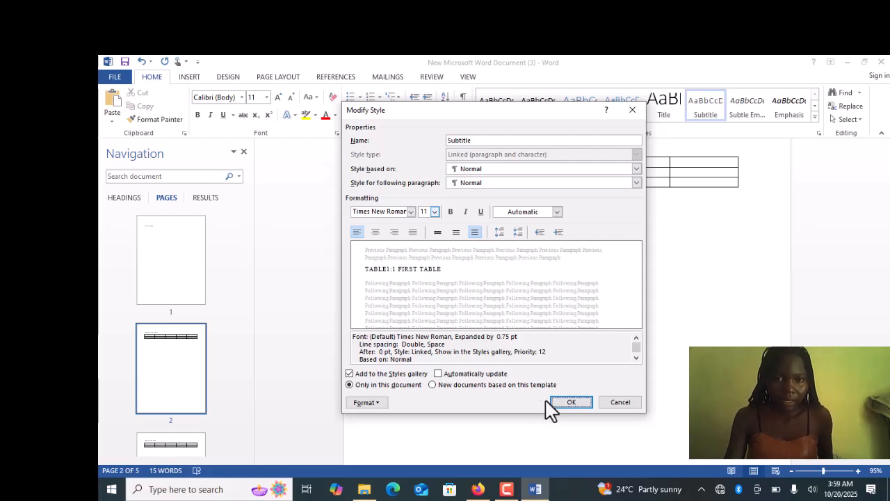
pyautogui.click(570, 402)
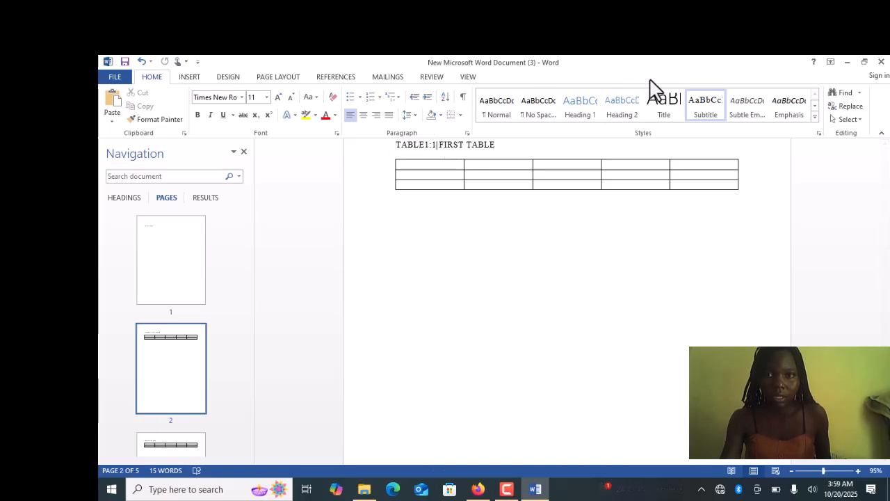
pyautogui.click(696, 107)
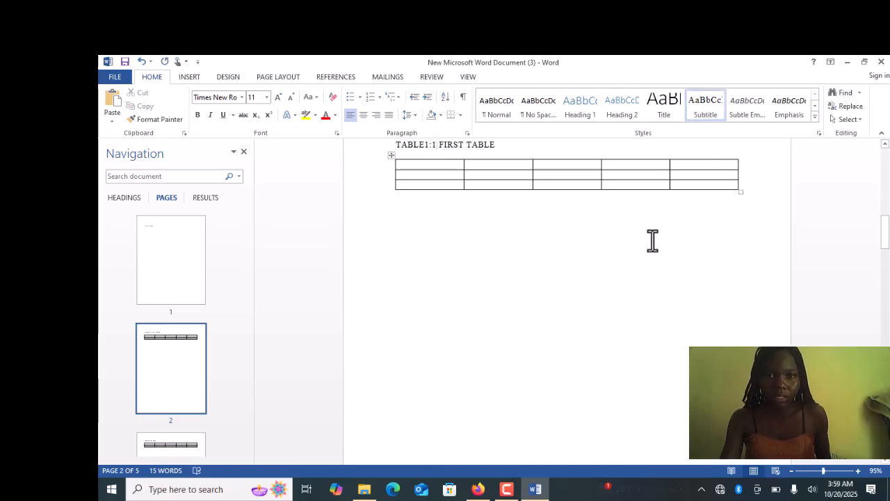
# Go to the third page and apply the Subtitle style to its "TABLE1:1 FIRST TABLE" caption
pyautogui.scroll(-10, 638, 242)
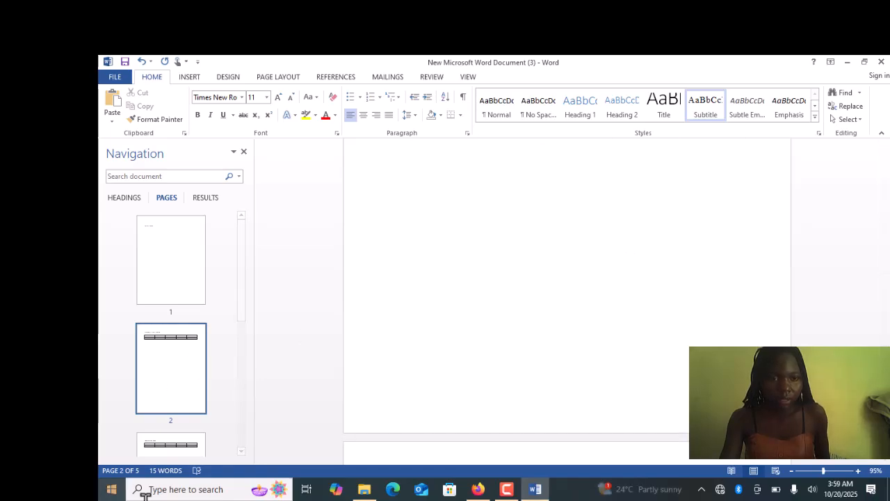
pyautogui.click(192, 451)
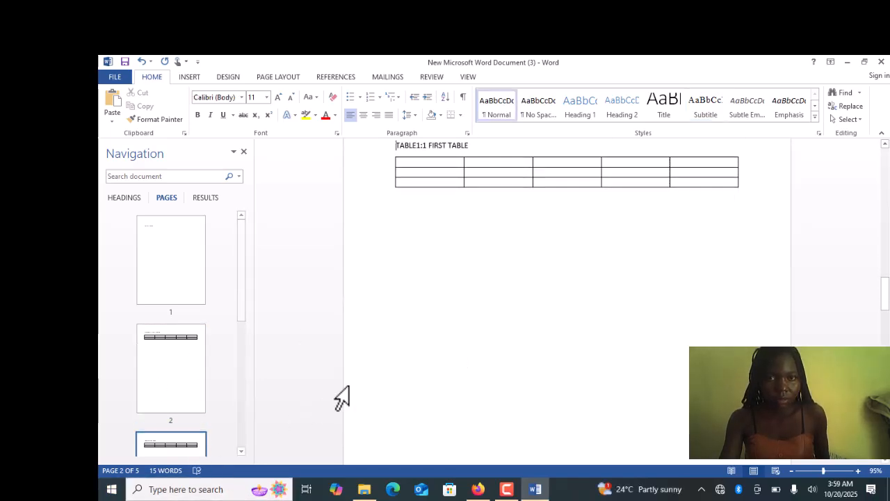
pyautogui.click(429, 146)
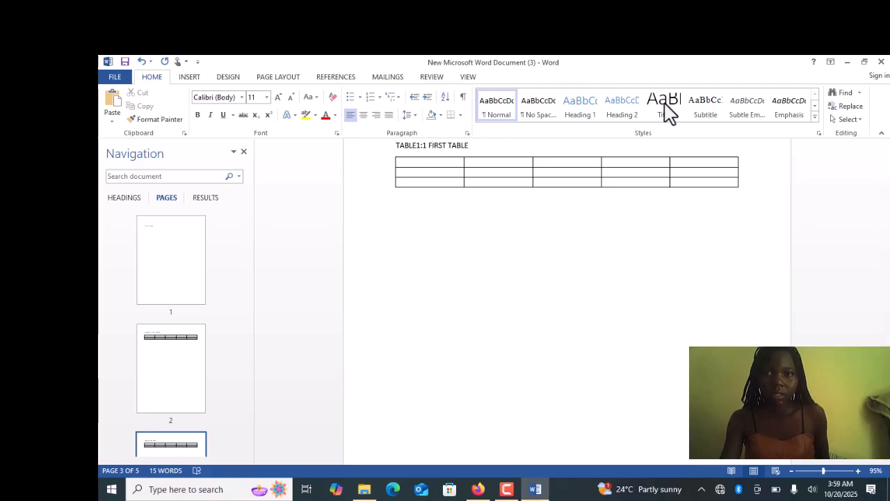
pyautogui.click(701, 129)
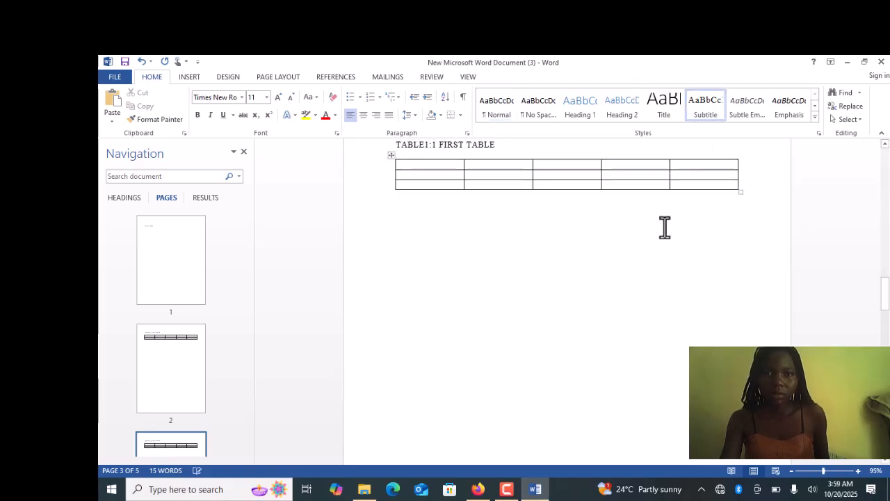
# Apply the Subtitle style to the "TABLE1:1 FIRST TABLE" captions on the fourth and fifth pages
pyautogui.scroll(-3, 294, 282)
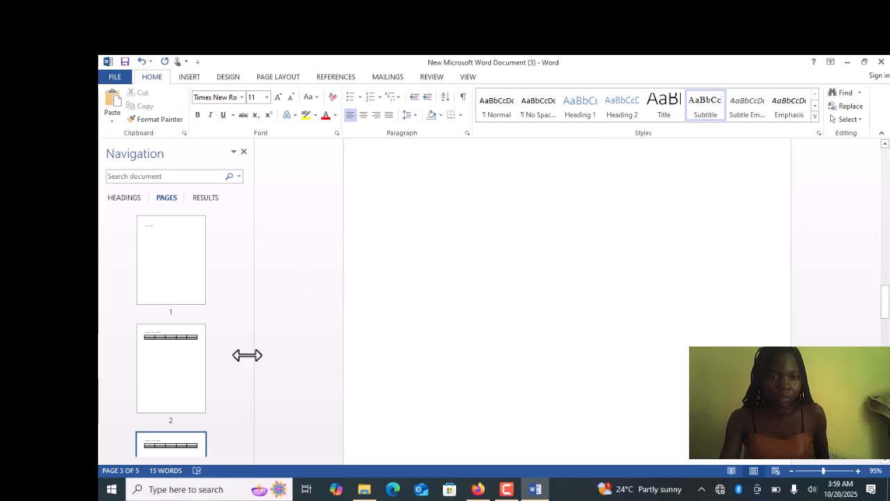
pyautogui.scroll(-3, 213, 411)
pyautogui.click(201, 403)
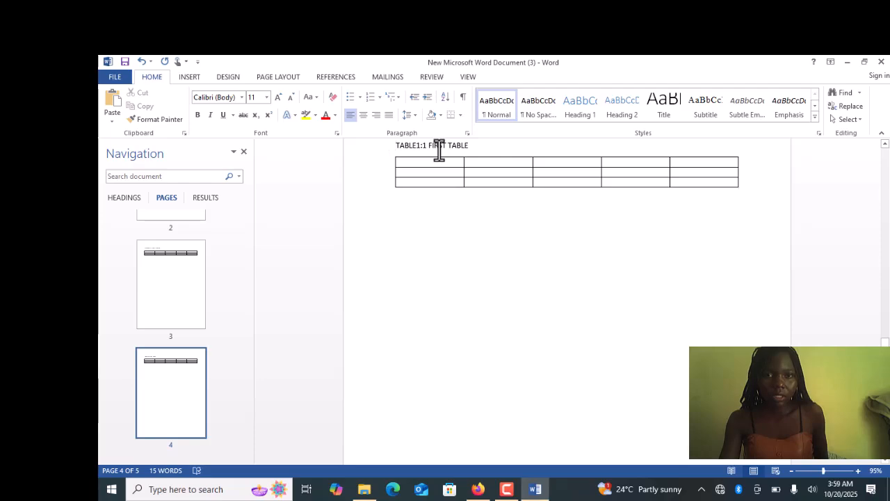
pyautogui.click(696, 121)
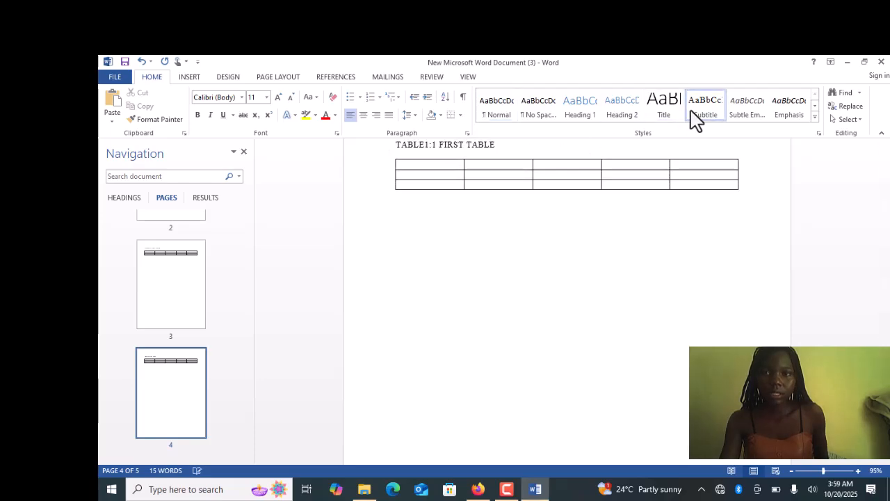
pyautogui.scroll(-2, 230, 369)
pyautogui.click(193, 387)
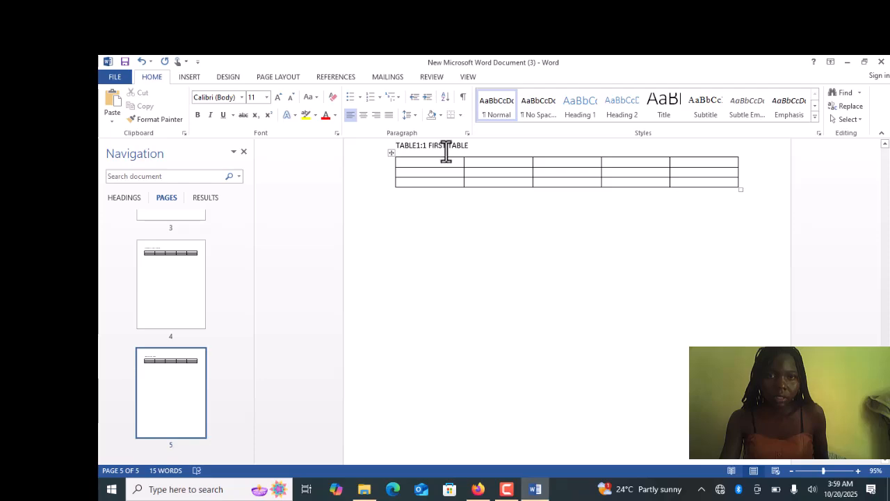
pyautogui.click(705, 111)
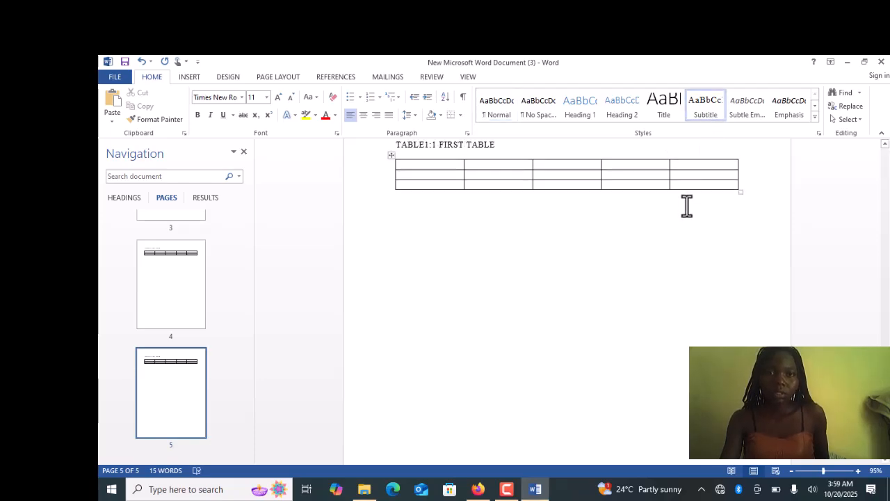
# Return to the first page and apply the Heading 1 style to the "LIST OFF FIGURE" title
pyautogui.scroll(5, 687, 205)
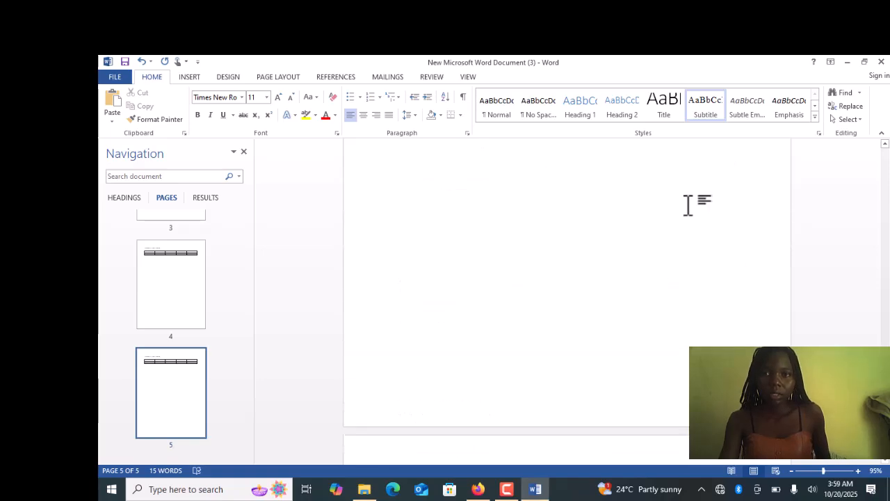
pyautogui.scroll(5, 691, 205)
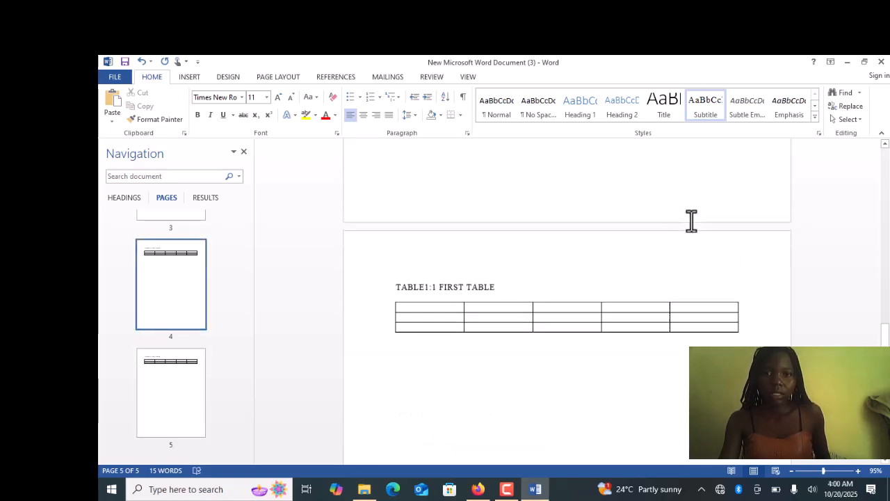
pyautogui.scroll(3, 691, 229)
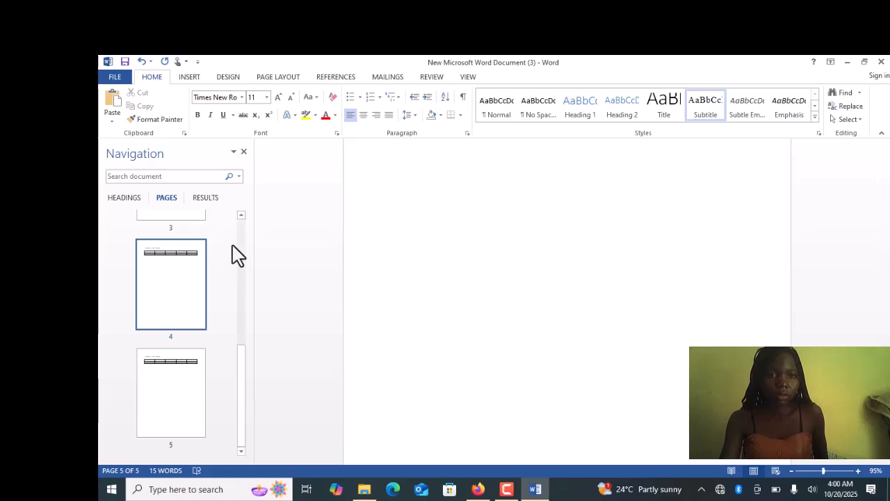
pyautogui.scroll(5, 239, 217)
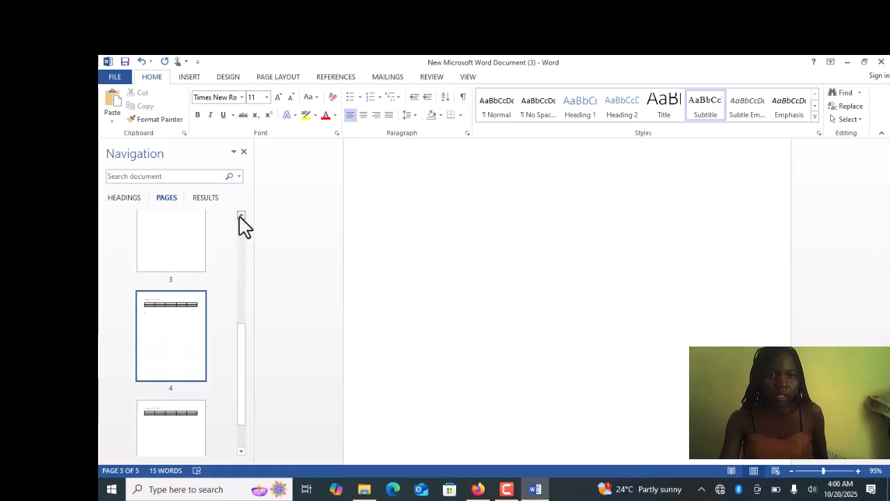
pyautogui.scroll(3, 241, 222)
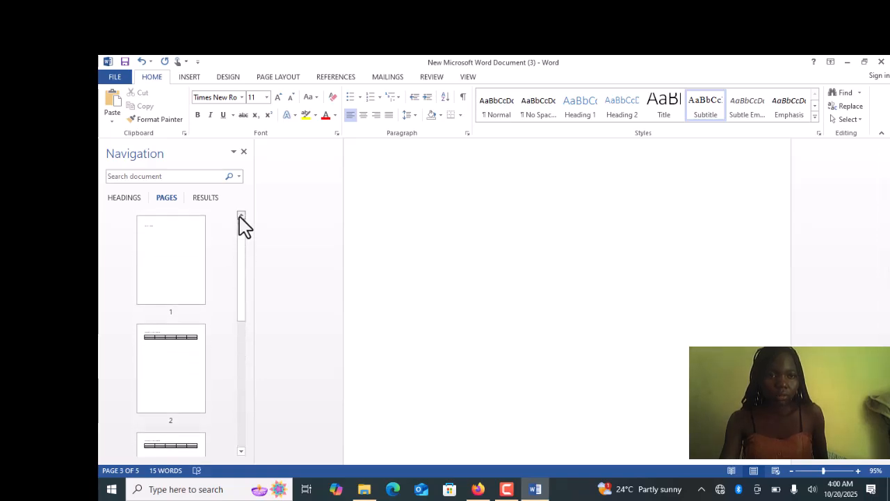
pyautogui.click(176, 259)
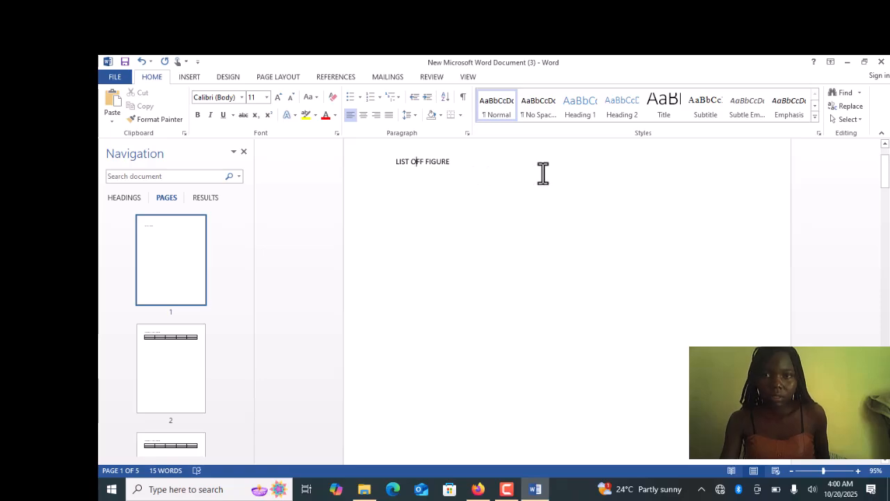
pyautogui.click(596, 118)
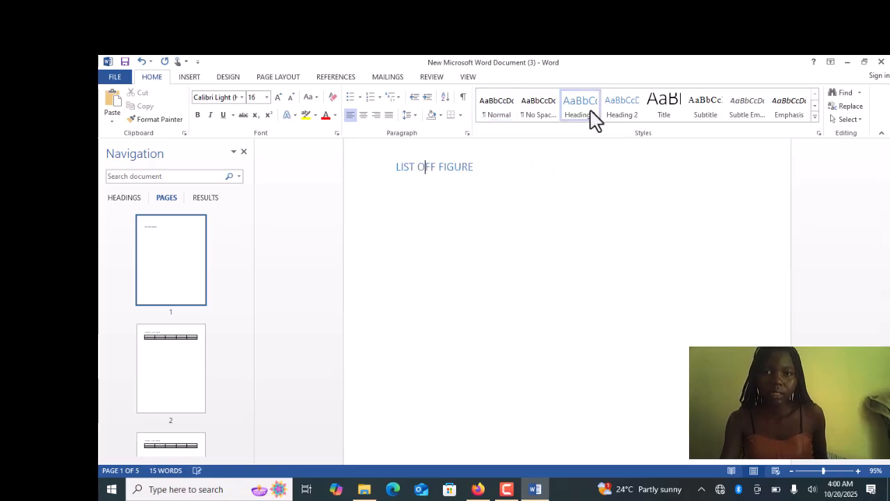
# Modify the Heading 1 style to use Times New Roman, size 11, with the Automatic font colour
pyautogui.rightClick(595, 119)
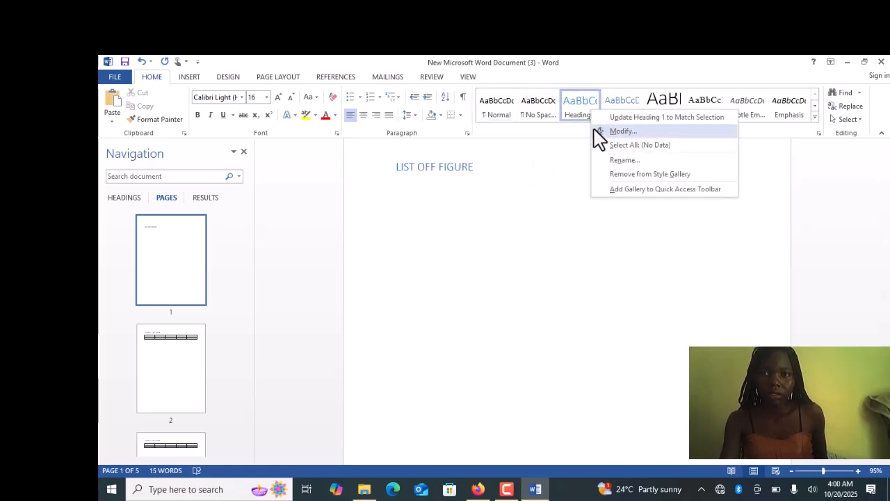
pyautogui.click(602, 133)
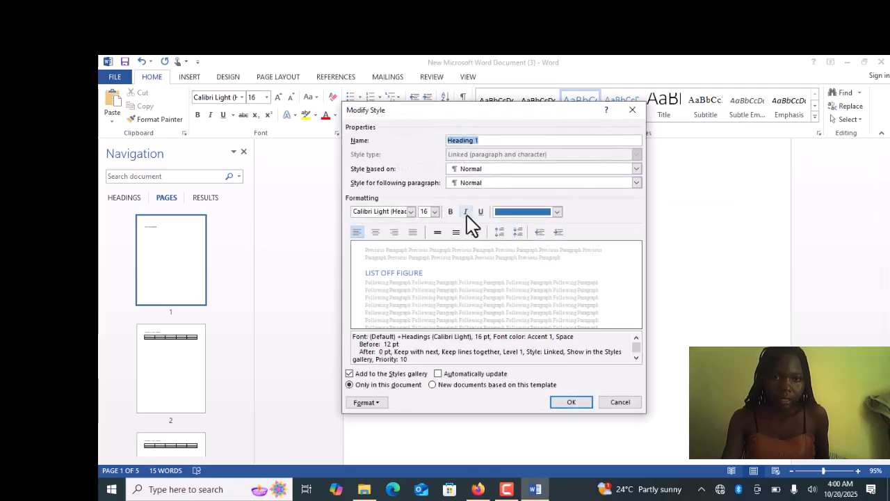
pyautogui.click(411, 212)
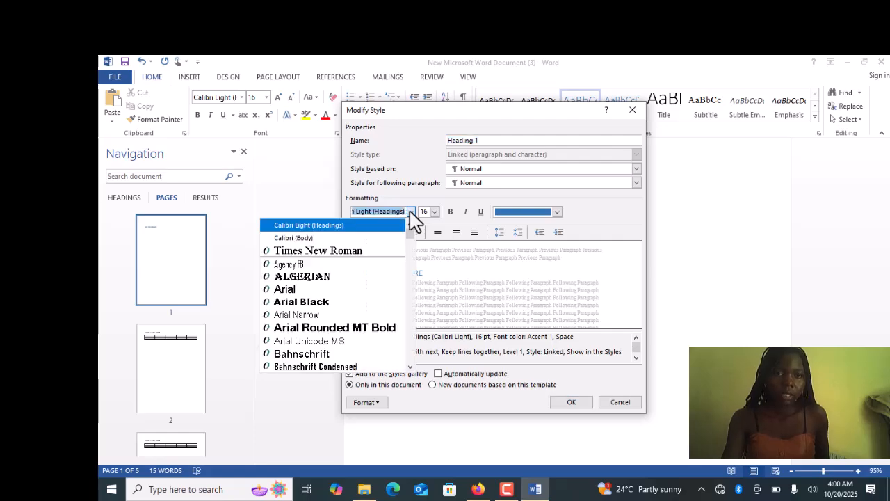
pyautogui.click(367, 252)
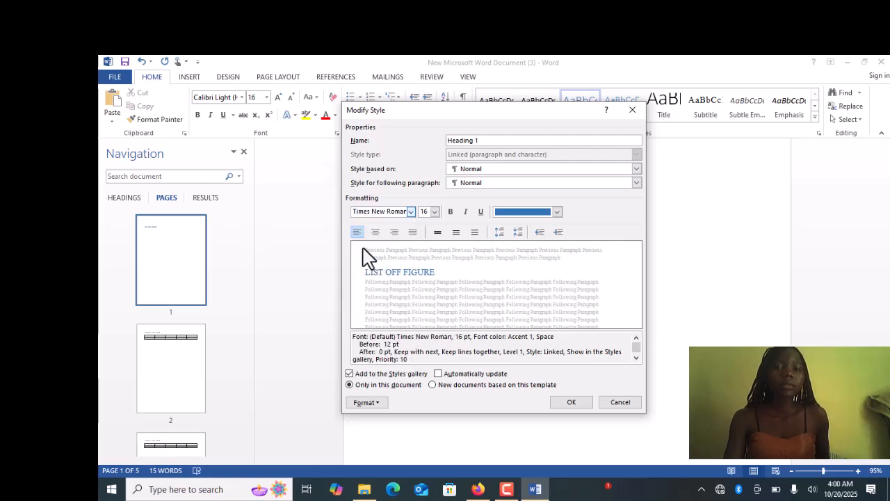
pyautogui.click(434, 212)
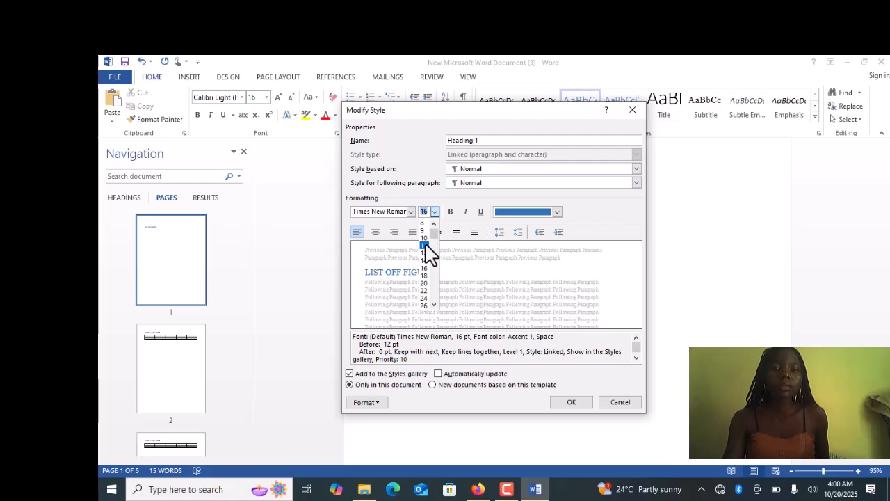
pyautogui.click(425, 244)
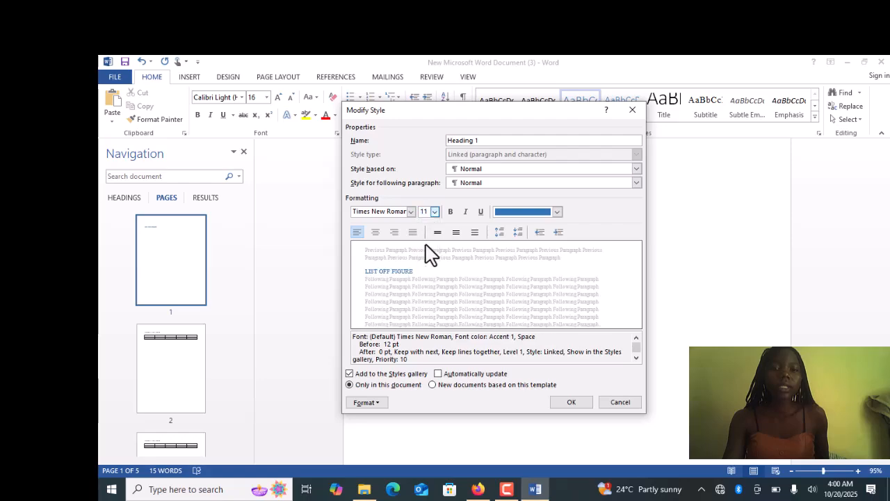
pyautogui.click(558, 212)
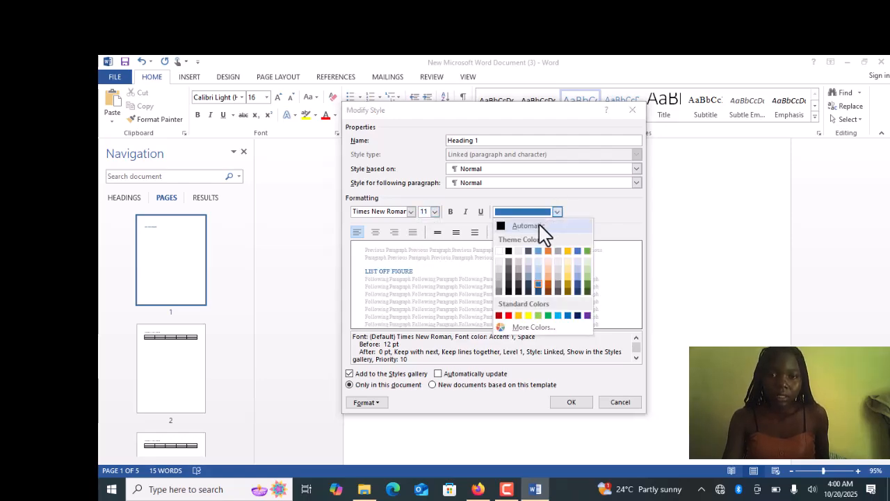
pyautogui.click(539, 225)
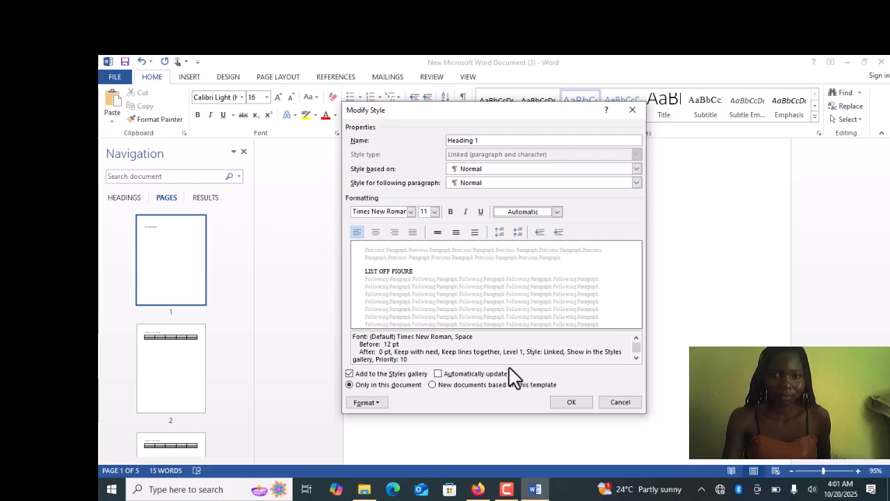
# Centre the Heading 1 style, accept its existing paragraph spacing, and save the style changes
pyautogui.click(376, 232)
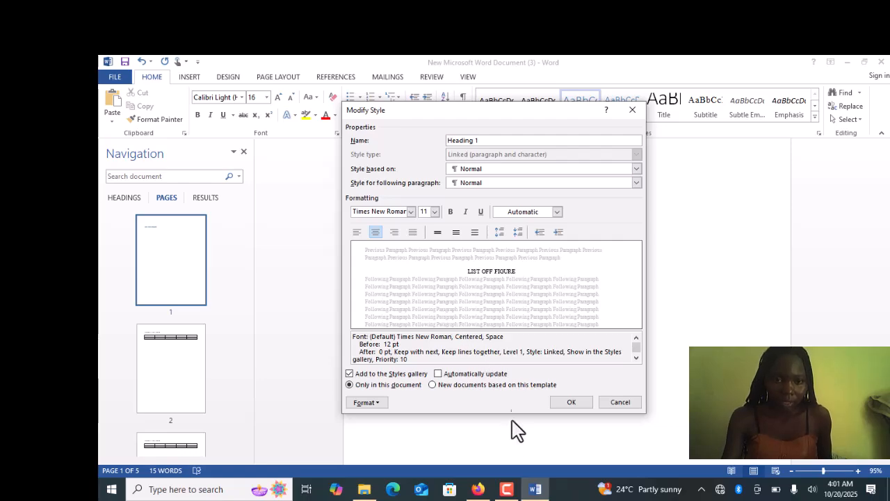
pyautogui.click(364, 403)
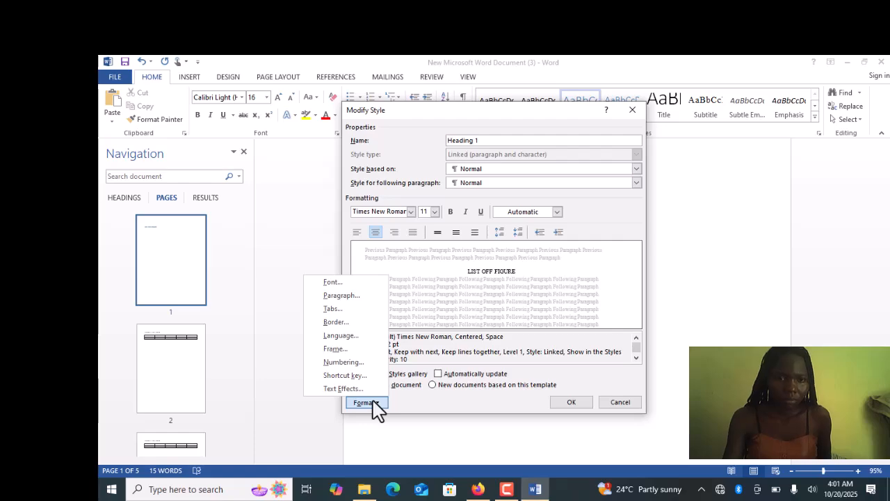
pyautogui.click(369, 299)
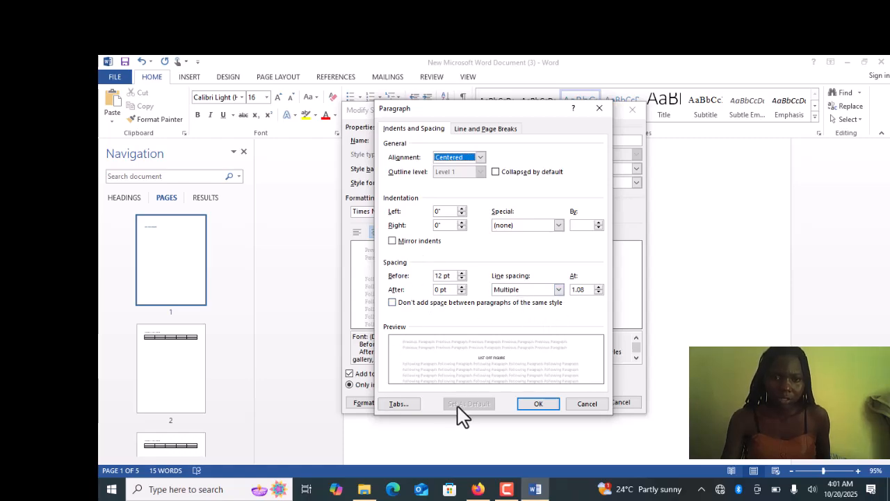
pyautogui.click(540, 405)
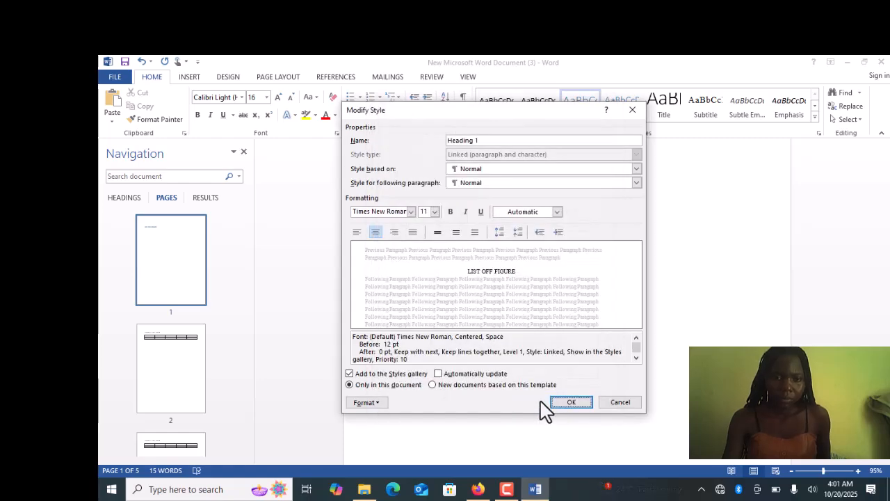
pyautogui.click(558, 404)
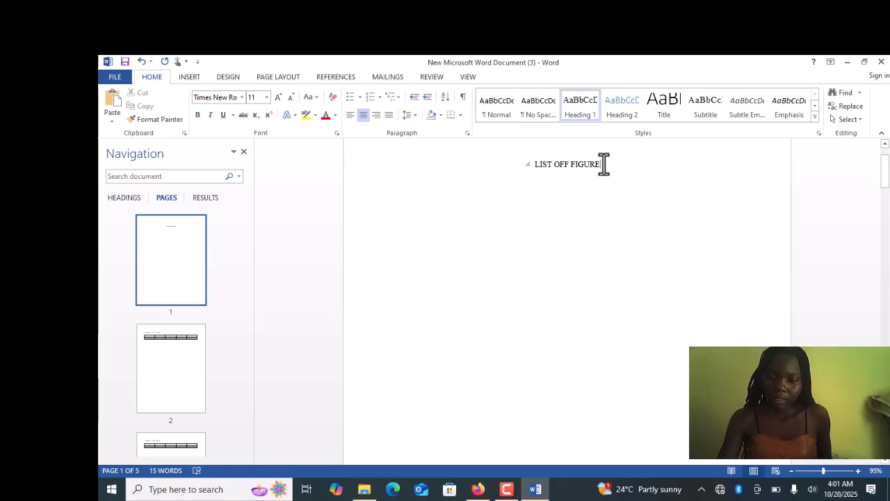
# Try to insert a table of figures built from the Heading 1 style under the "LIST OFF FIGURE" title, and undo the insertion
pyautogui.click(328, 79)
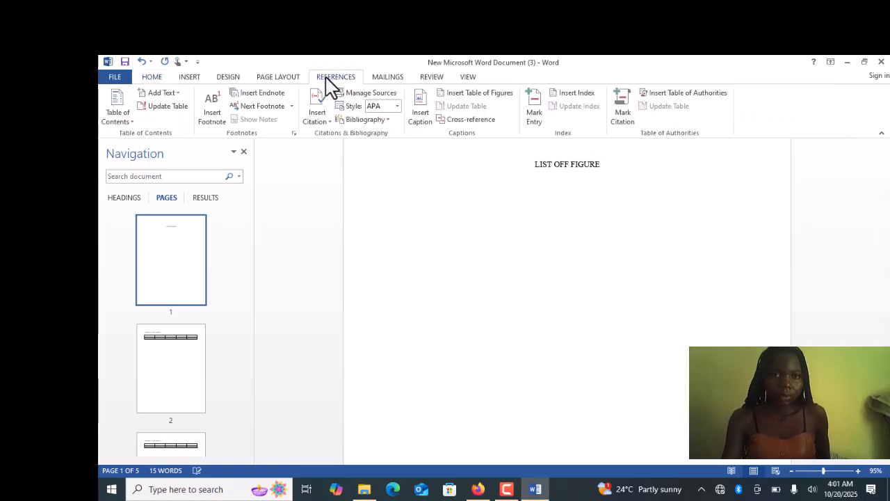
pyautogui.click(471, 98)
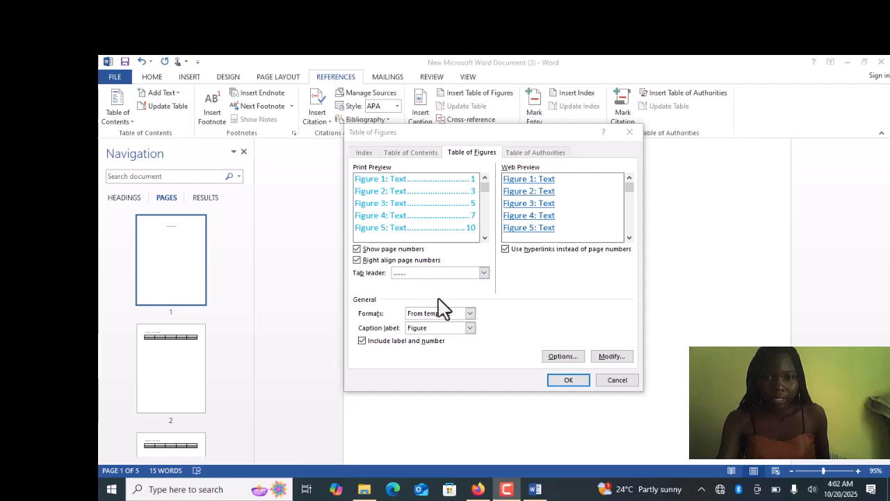
pyautogui.click(561, 358)
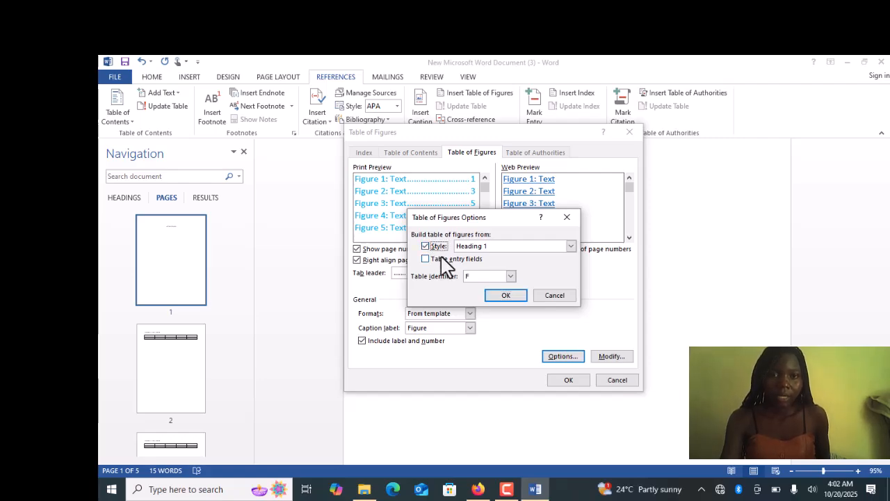
pyautogui.click(495, 295)
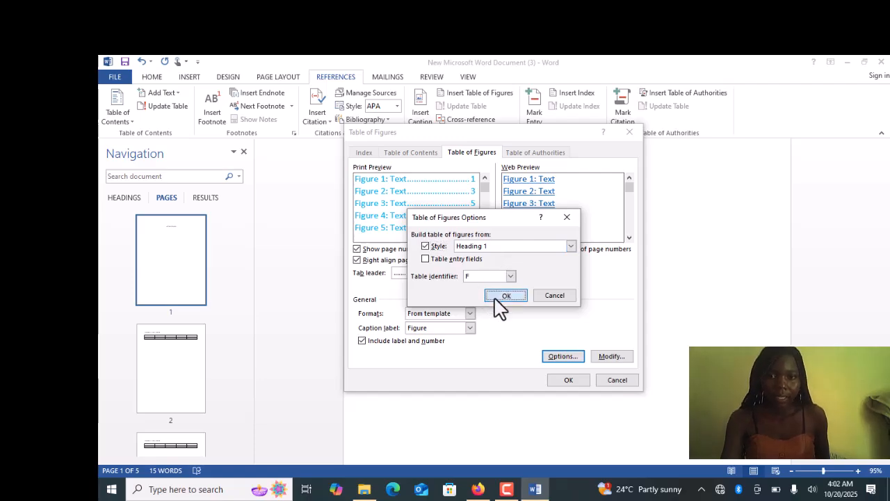
pyautogui.click(563, 380)
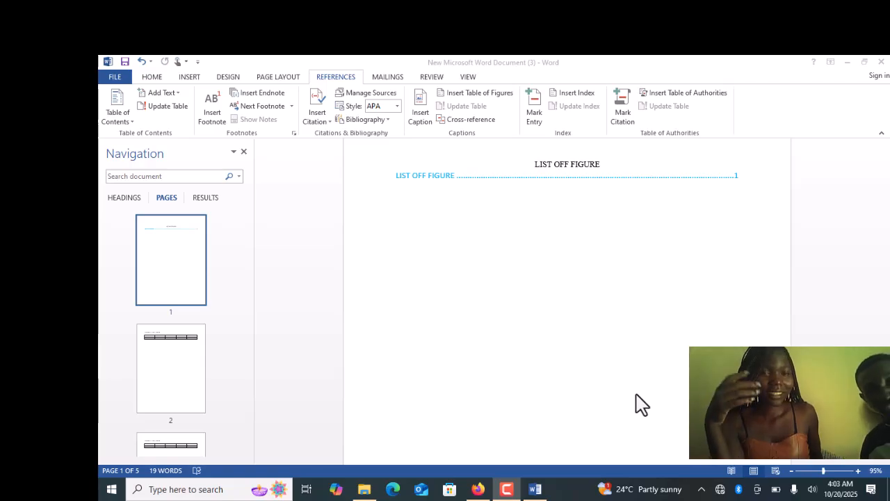
pyautogui.click(576, 353)
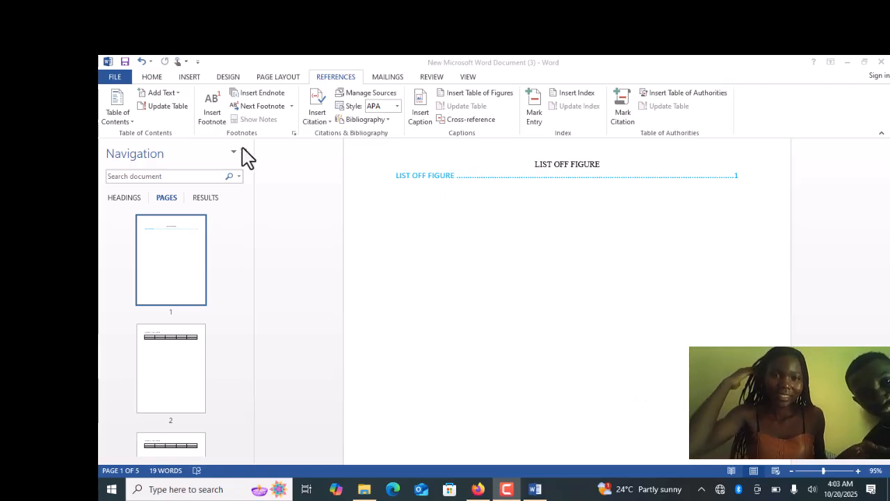
pyautogui.click(142, 62)
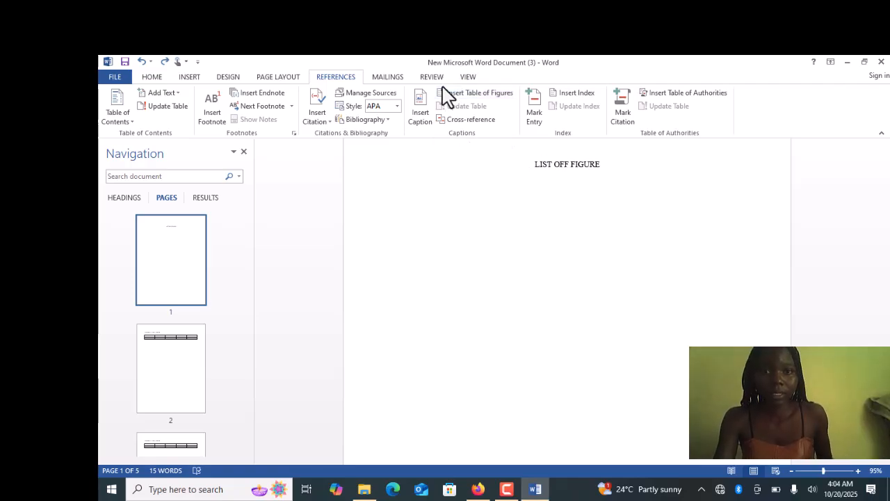
# Insert a table of figures built from the Subtitle style under the "LIST OFF FIGURE" title
pyautogui.click(475, 97)
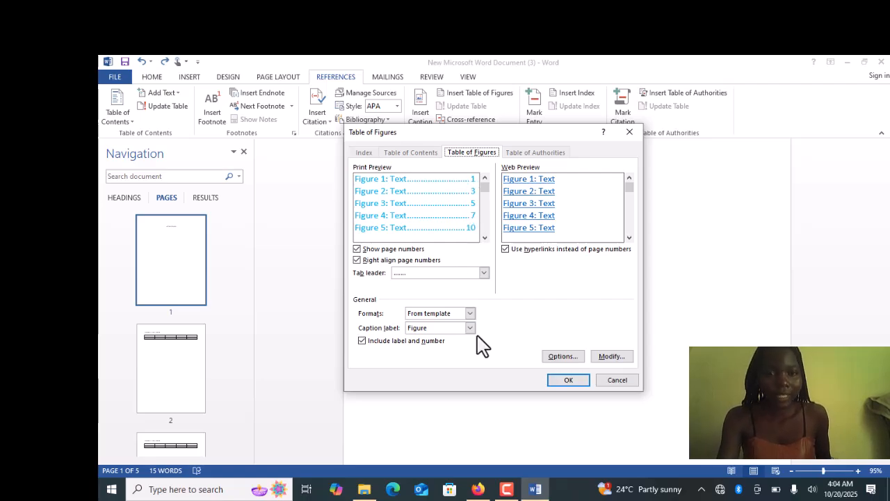
pyautogui.click(557, 357)
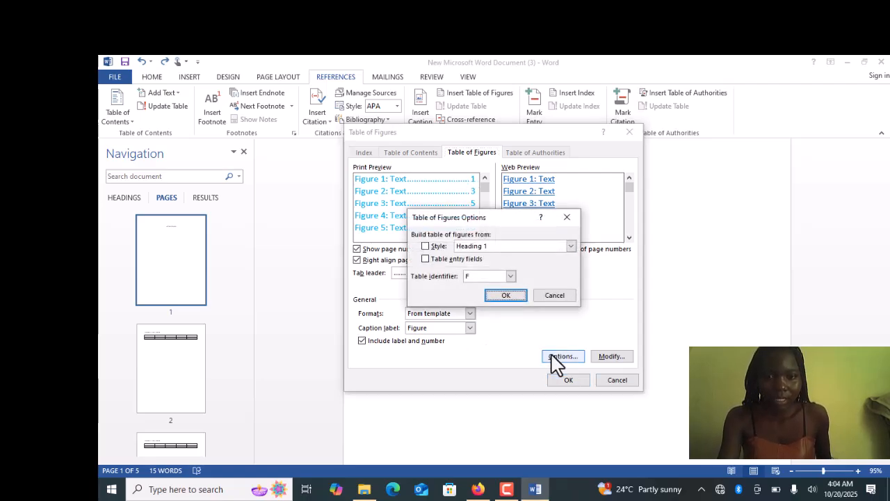
pyautogui.click(426, 248)
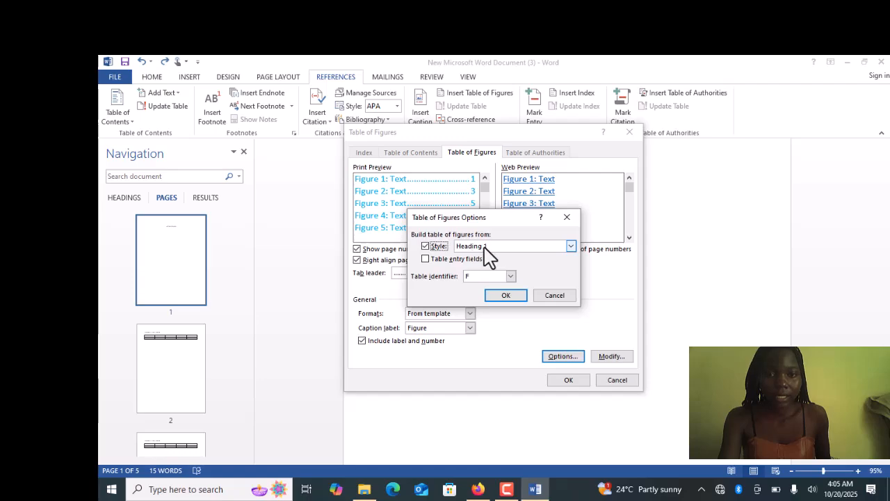
pyautogui.click(571, 246)
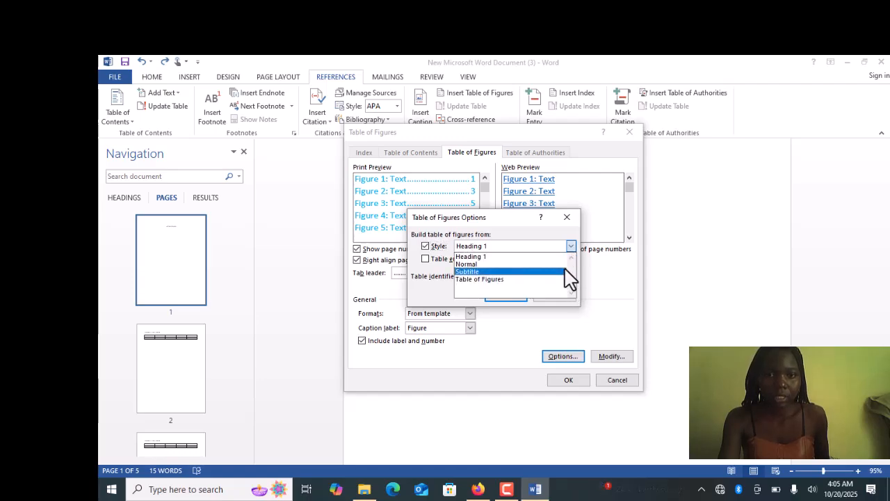
pyautogui.click(567, 272)
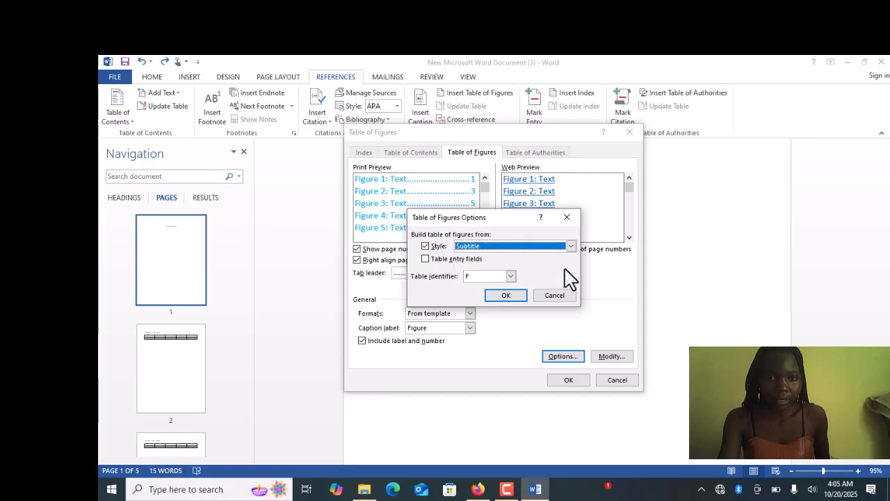
pyautogui.click(506, 295)
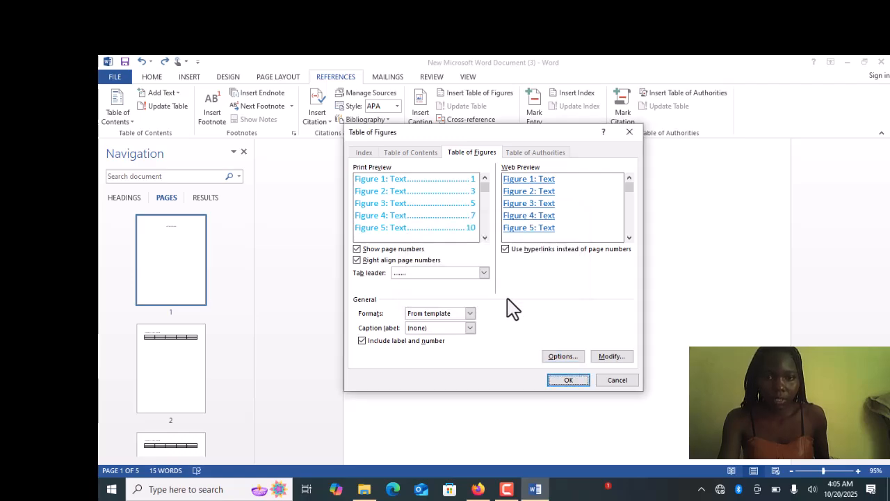
pyautogui.click(556, 376)
pyautogui.click(562, 380)
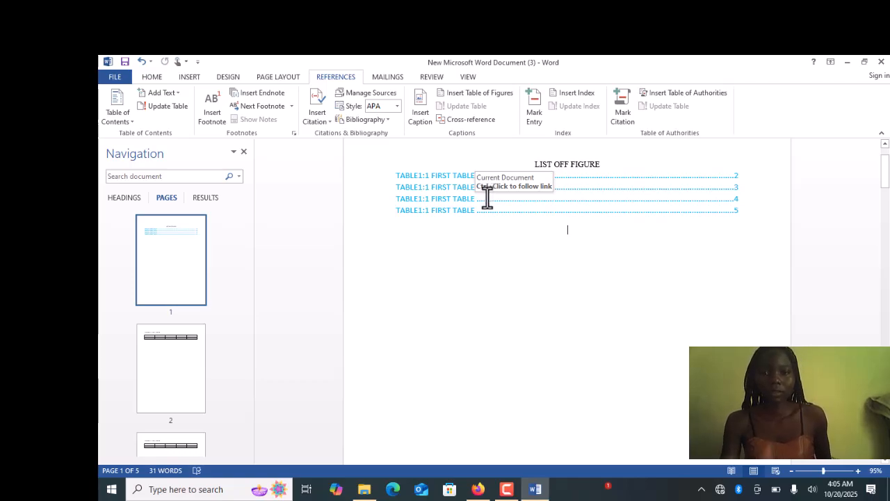
# Look through the captioned table pages that follow the list of figures
pyautogui.scroll(-1, 493, 161)
pyautogui.scroll(-10, 494, 161)
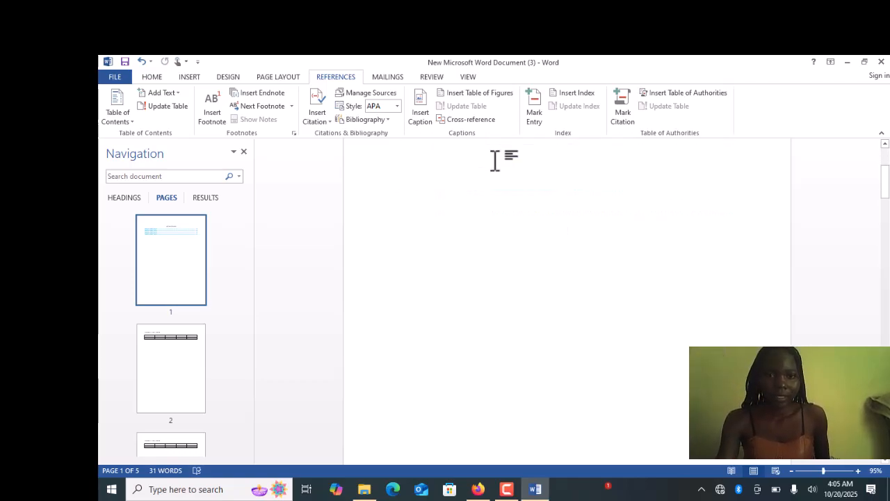
pyautogui.scroll(-10, 494, 160)
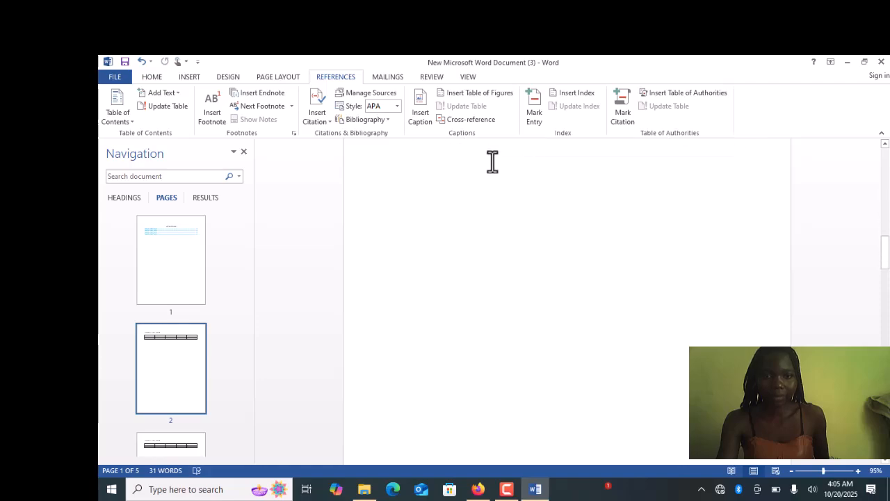
pyautogui.scroll(-10, 491, 162)
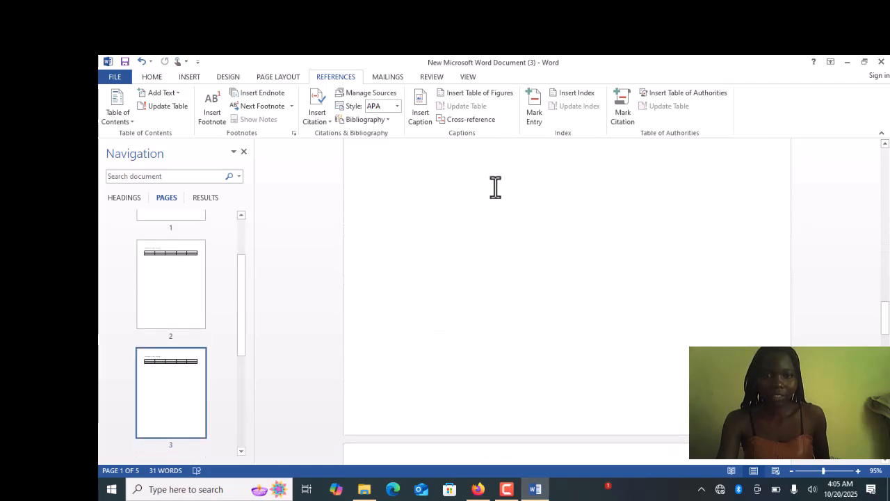
pyautogui.scroll(5, 495, 186)
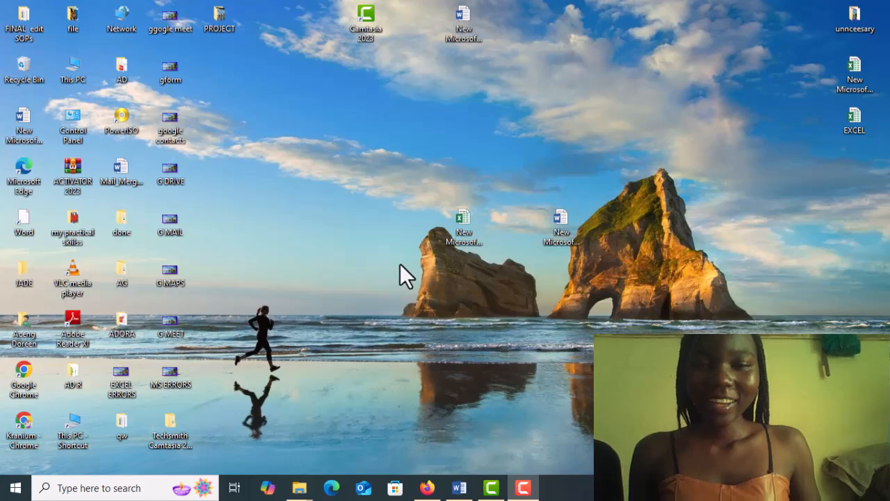
# Switch to the desktop and create a new Microsoft Excel Worksheet there, keeping its default file name
pyautogui.rightClick(415, 301)
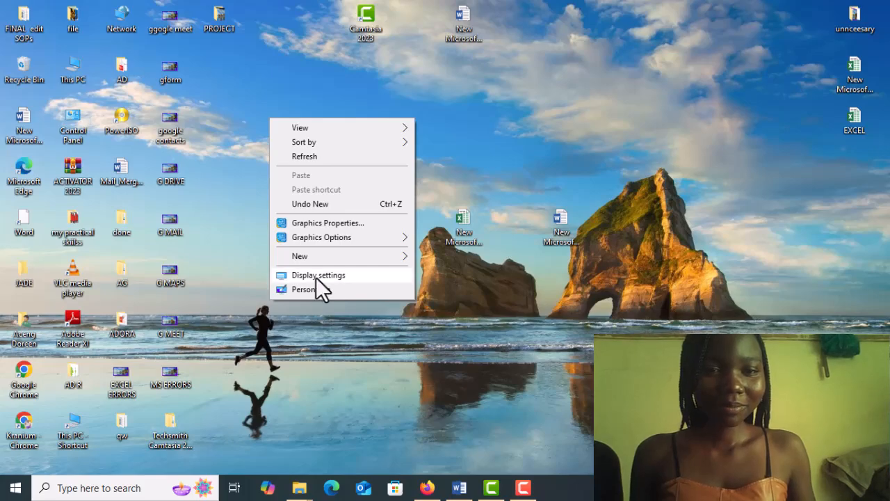
pyautogui.moveTo(316, 259)
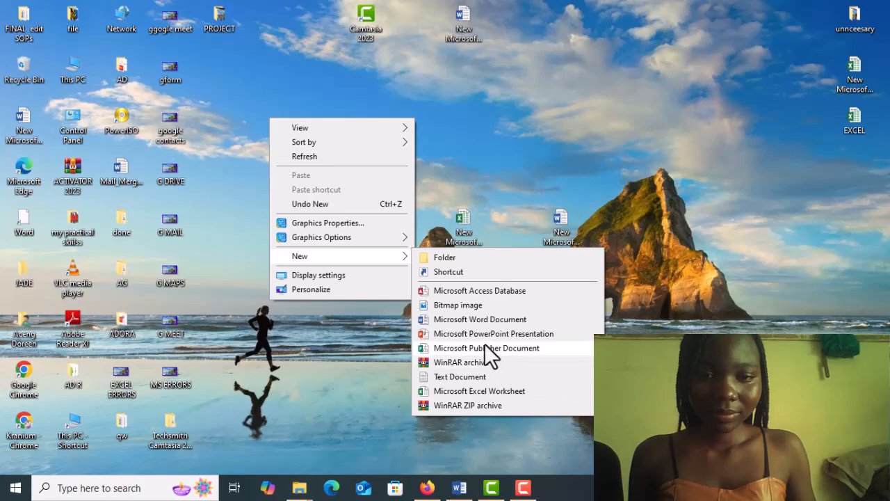
pyautogui.click(474, 388)
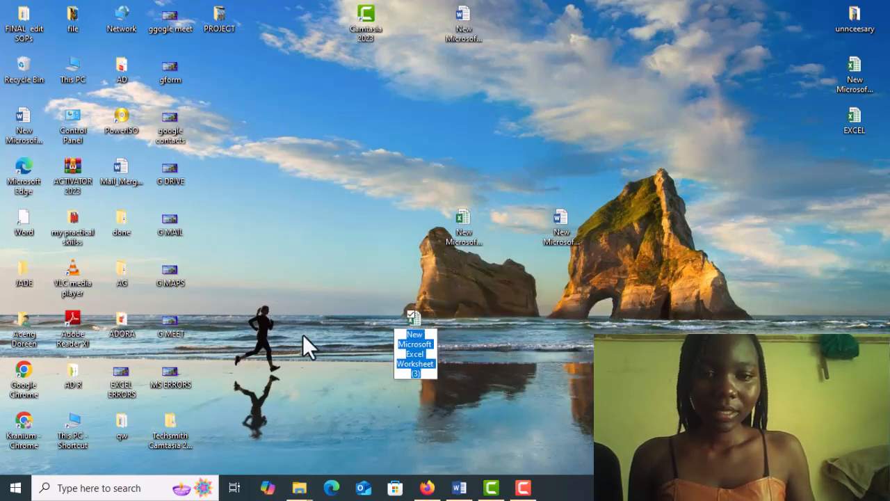
pyautogui.click(419, 308)
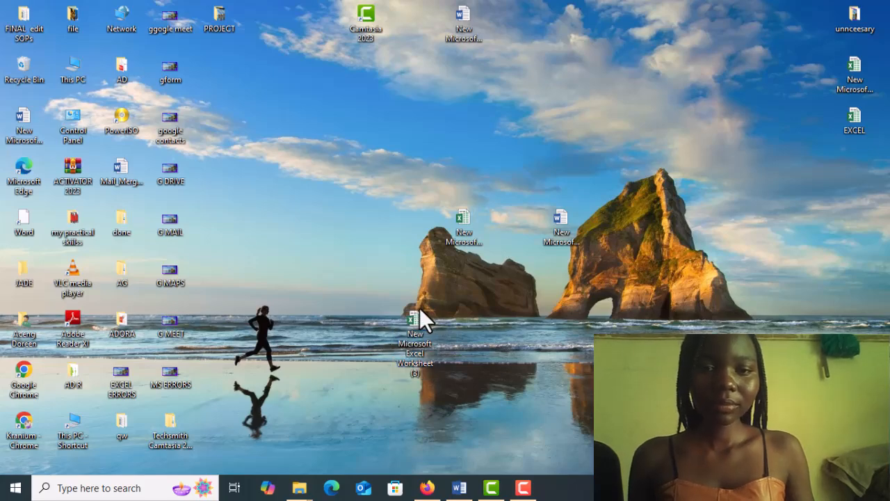
# Open the newly created Microsoft Excel Worksheet (3) from the desktop
pyautogui.click(414, 318)
pyautogui.doubleClick(415, 317)
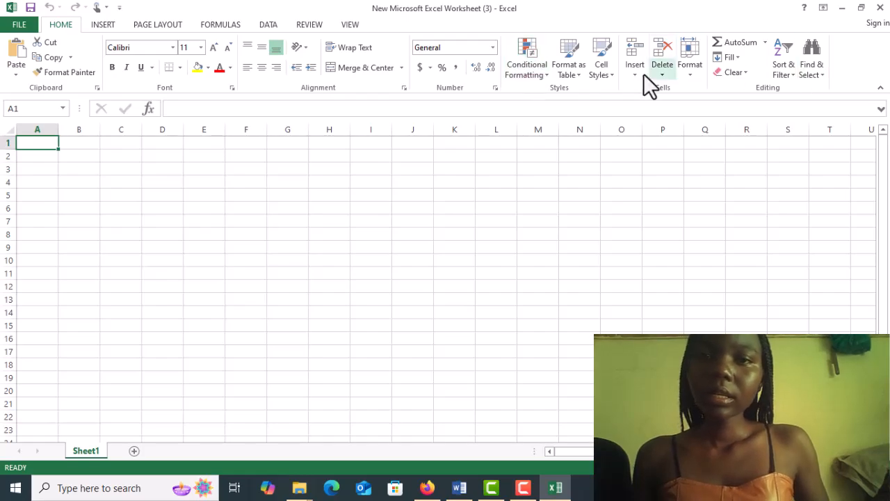
# Look through the ribbon's command groups for Home, Insert, Page Layout, Formulas, Data, Review and View
pyautogui.click(98, 25)
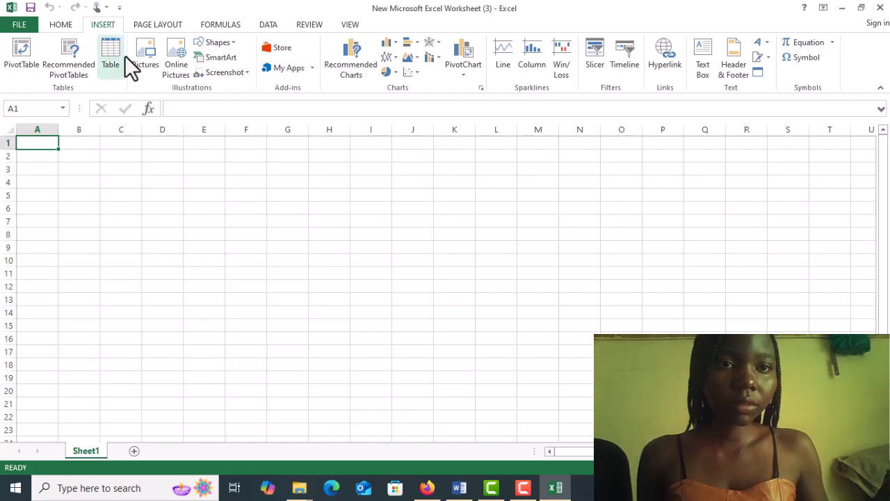
pyautogui.click(61, 25)
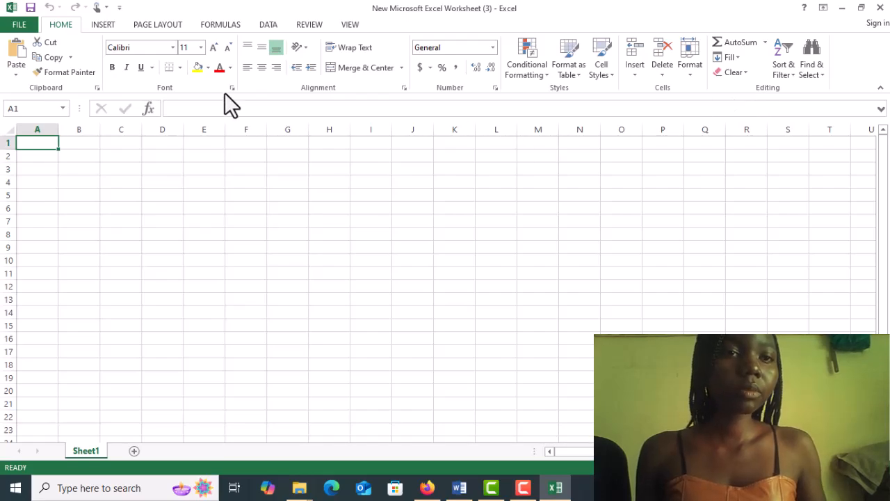
pyautogui.click(87, 26)
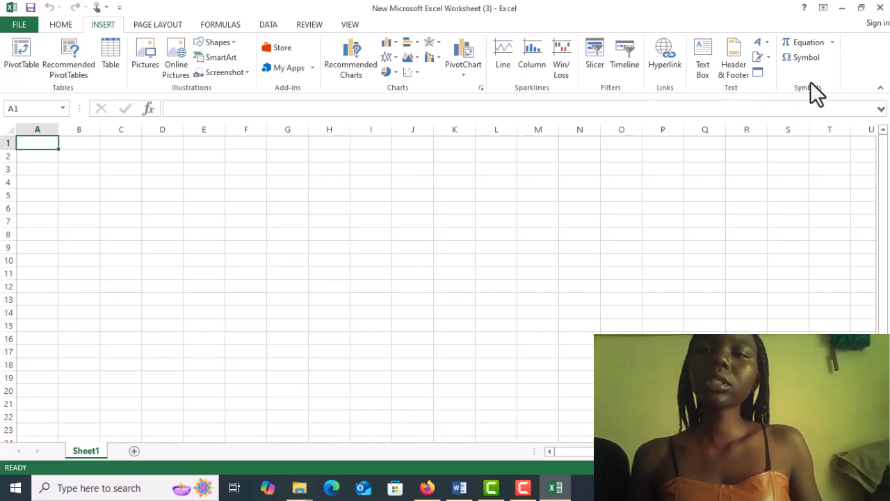
pyautogui.click(160, 25)
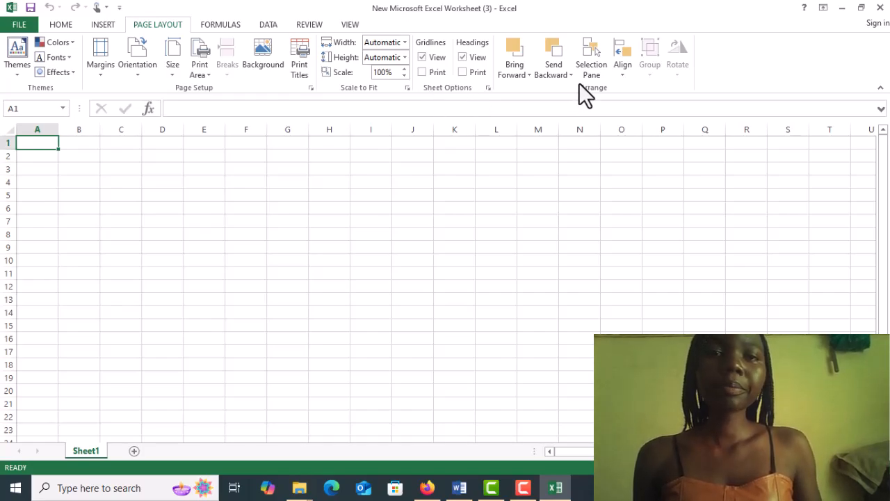
pyautogui.click(216, 26)
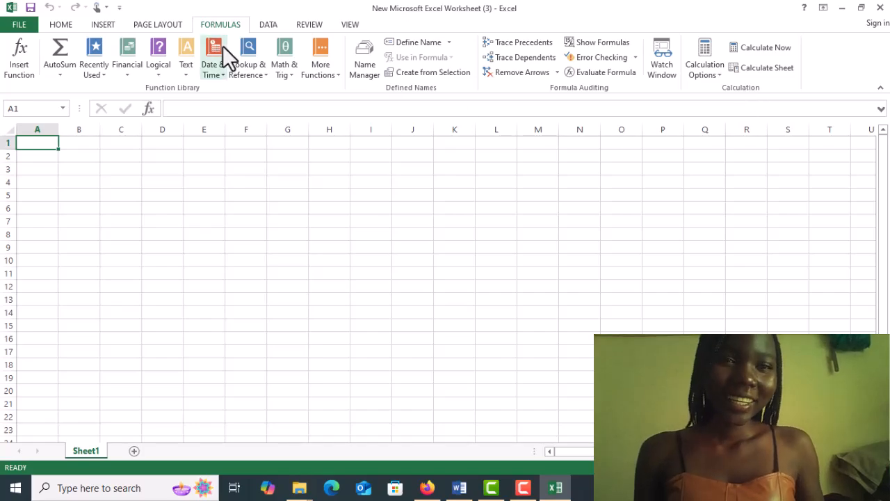
pyautogui.click(268, 25)
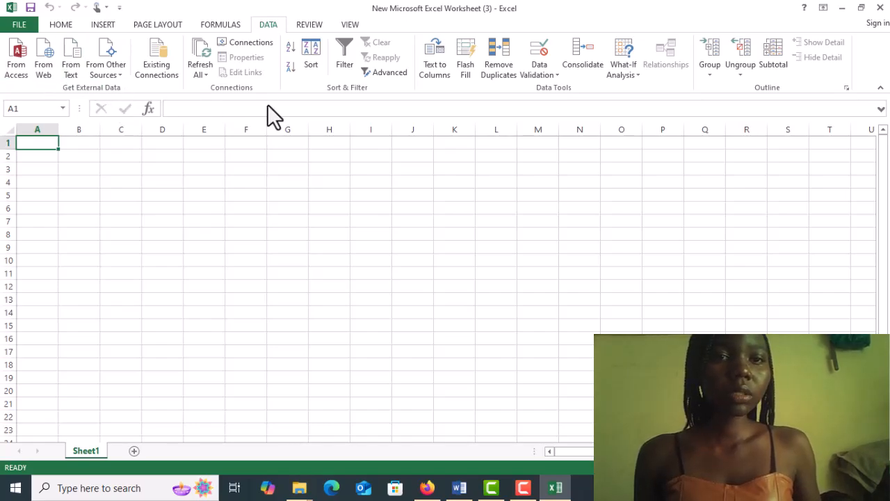
pyautogui.click(311, 26)
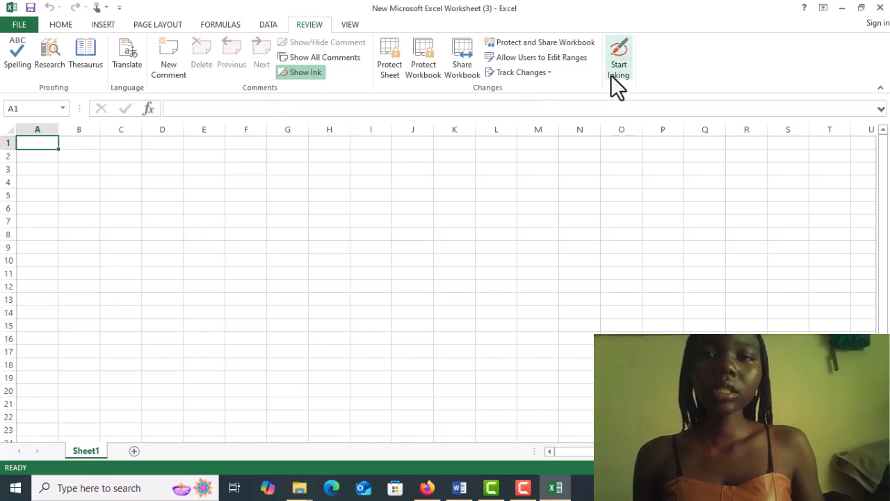
pyautogui.click(348, 28)
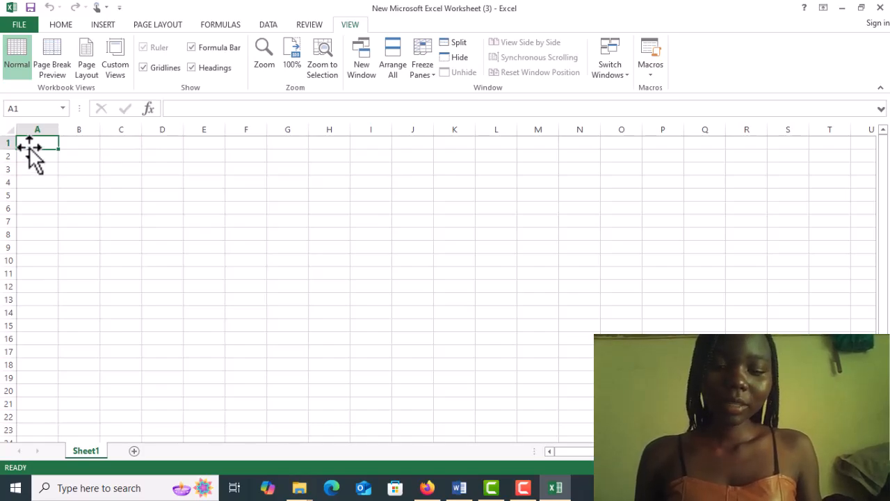
# Select cell A1 and the entire column A on Sheet1
pyautogui.press('F10')
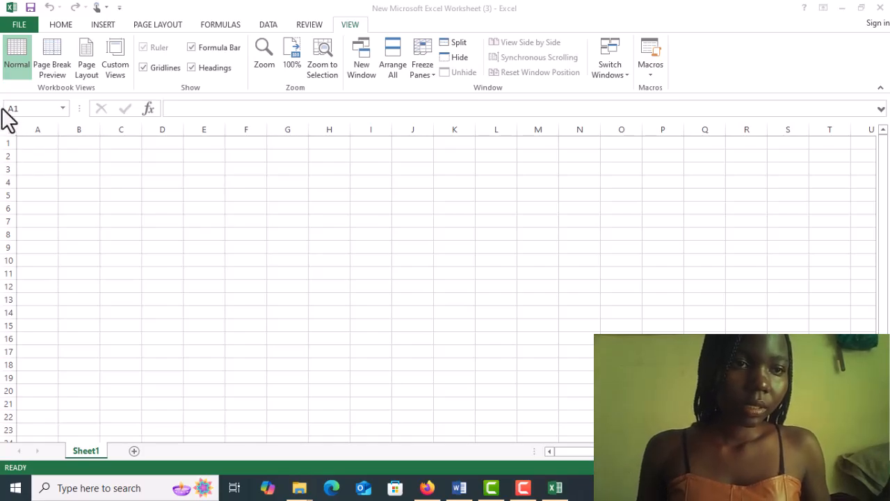
pyautogui.click(35, 144)
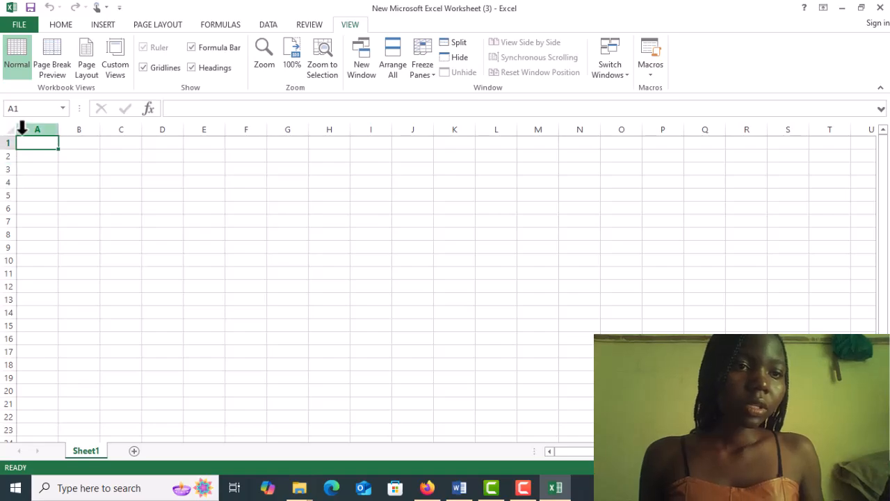
pyautogui.click(27, 128)
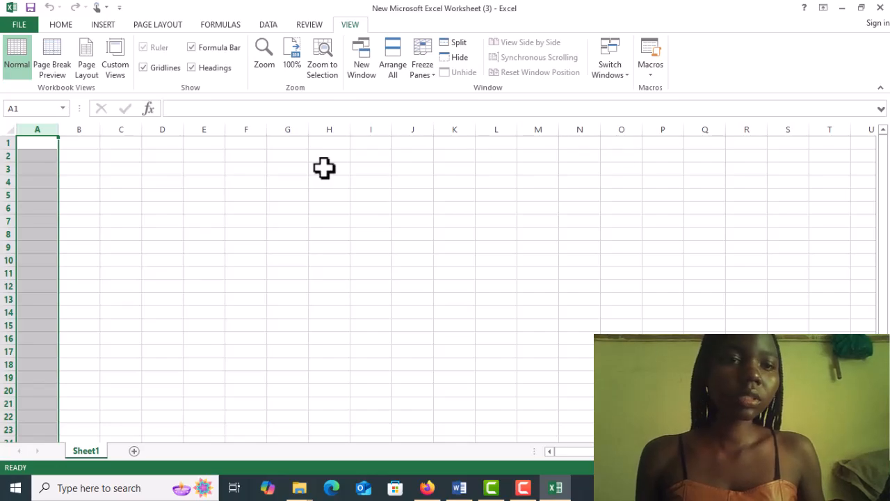
# Begin a formula in cell A1 of Sheet1 with the text =sum
pyautogui.click(32, 144)
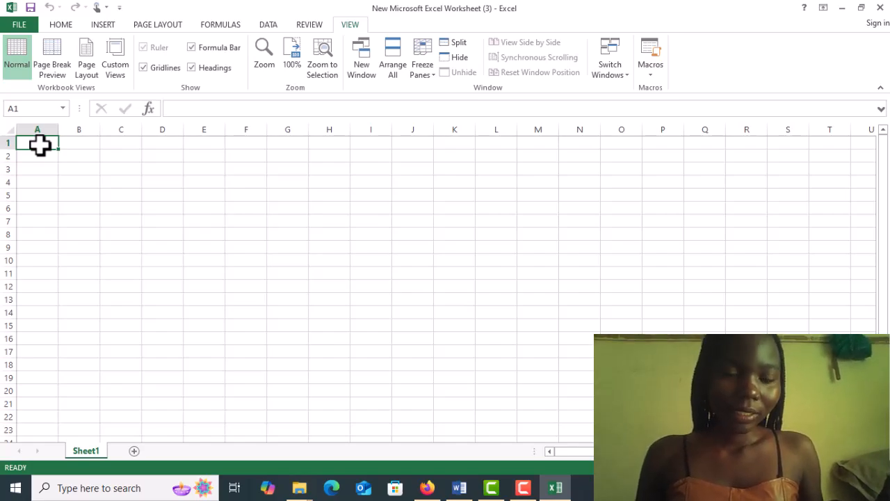
pyautogui.write('=')
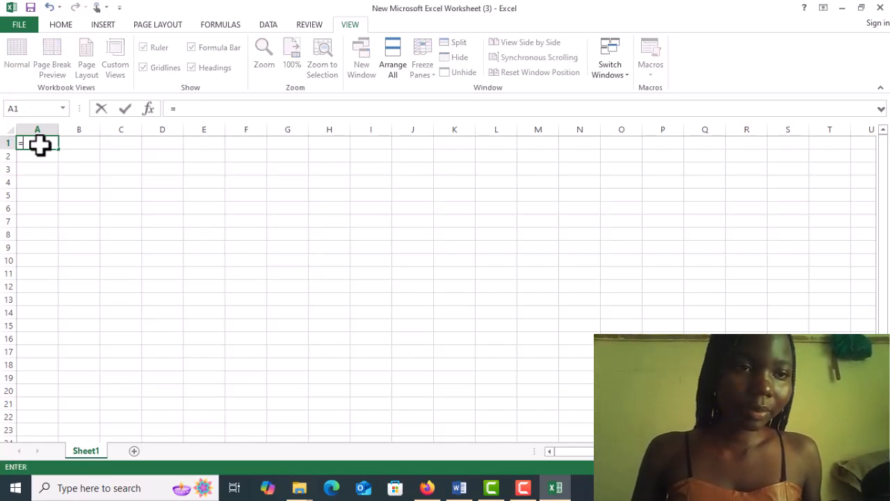
pyautogui.write('s')
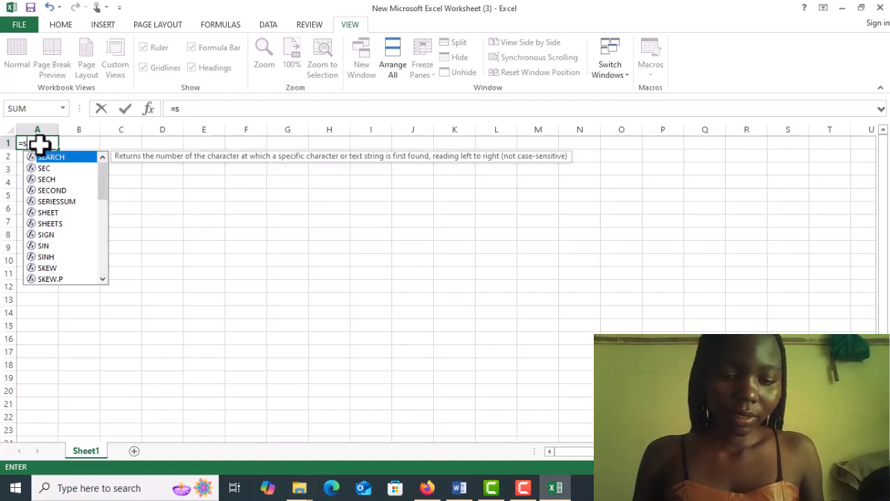
pyautogui.write('u')
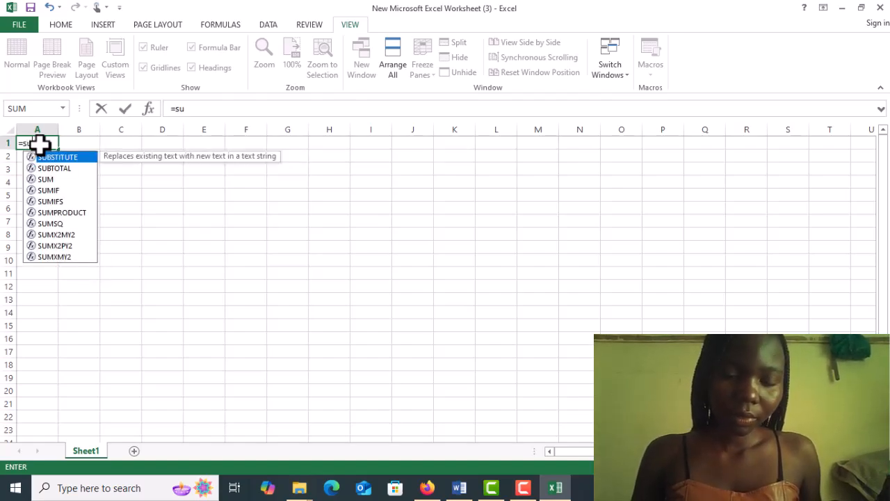
pyautogui.write('m')
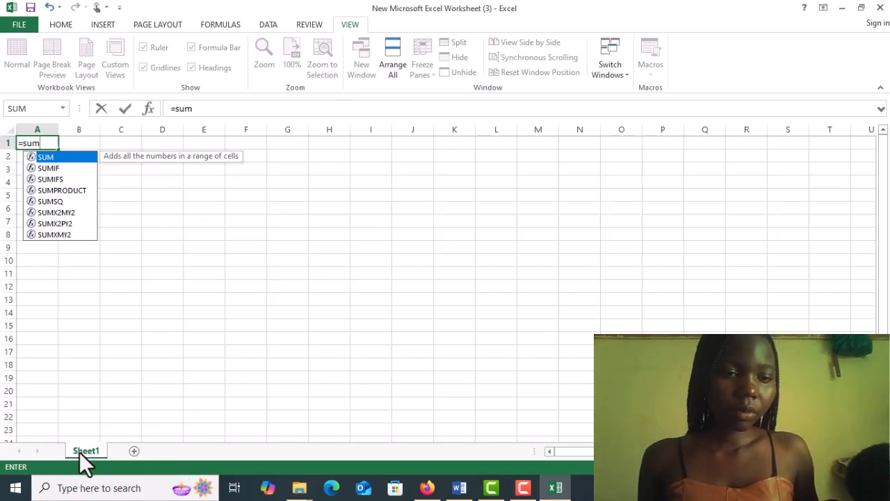
# Leave the formula entry in A1 and add a new blank worksheet after Sheet1
pyautogui.click(135, 452)
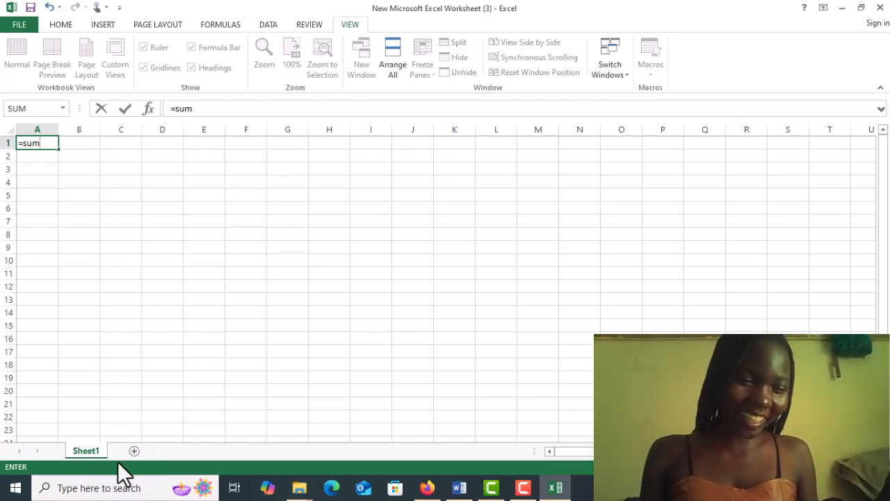
pyautogui.rightClick(776, 351)
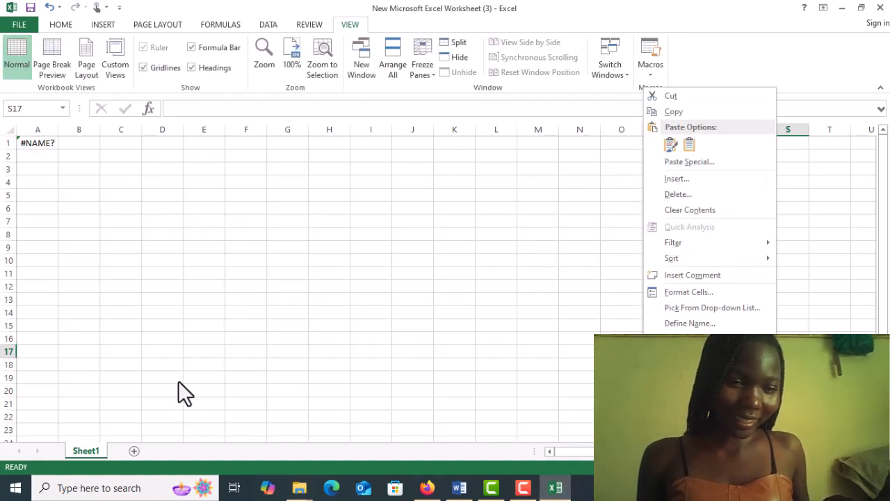
pyautogui.click(134, 453)
pyautogui.click(133, 452)
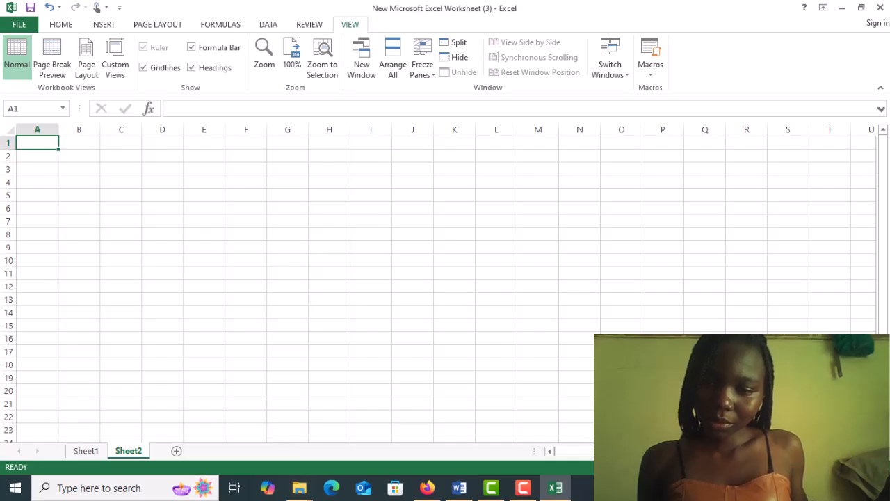
pyautogui.scroll(6, 297, 282)
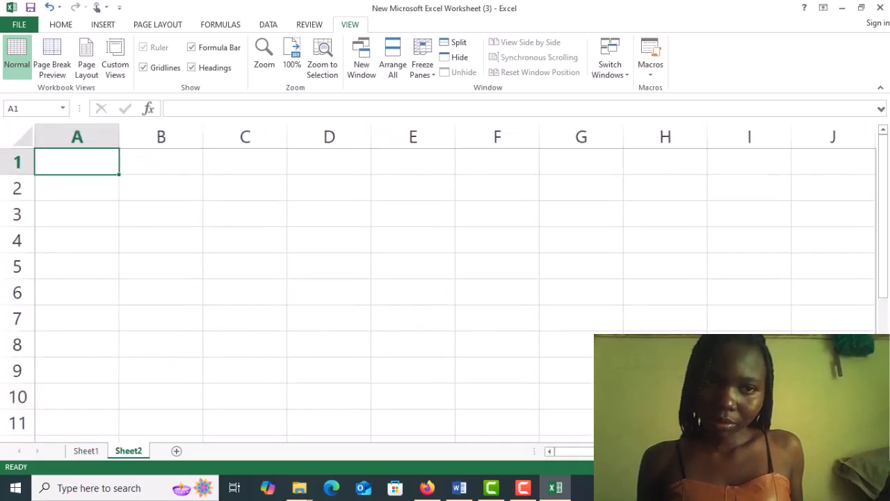
pyautogui.scroll(2, 445, 282)
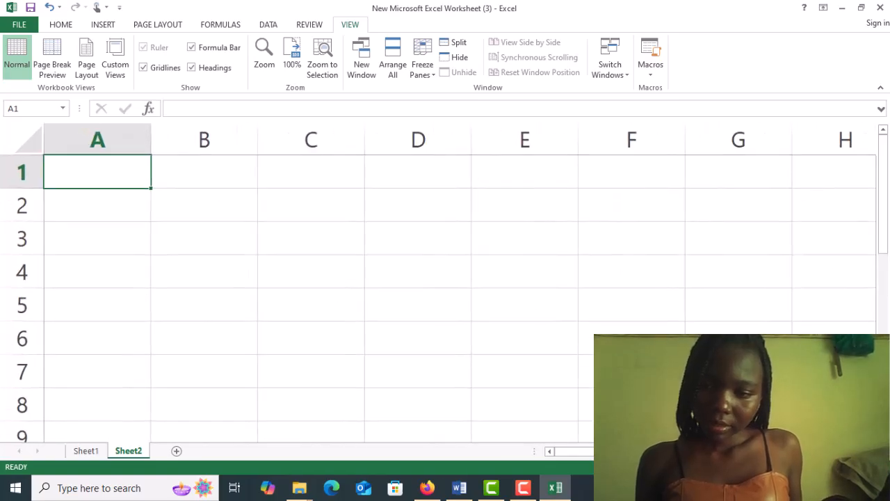
pyautogui.scroll(-3, 445, 282)
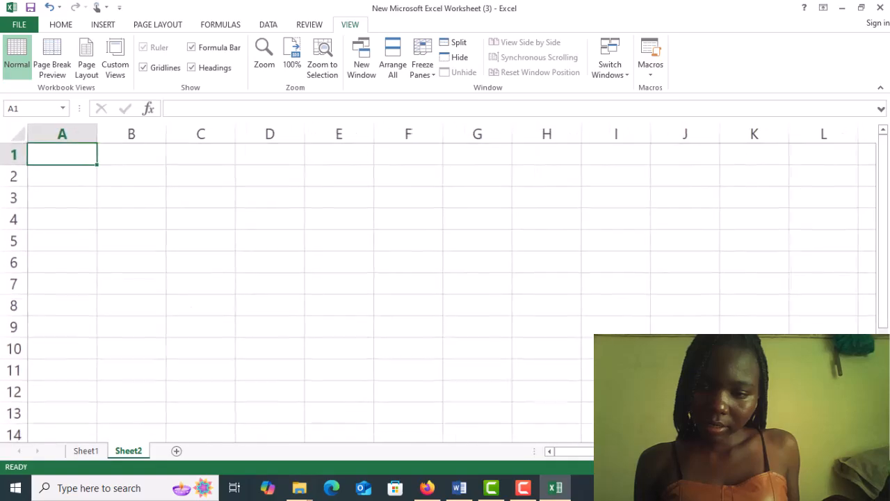
pyautogui.scroll(-3, 445, 282)
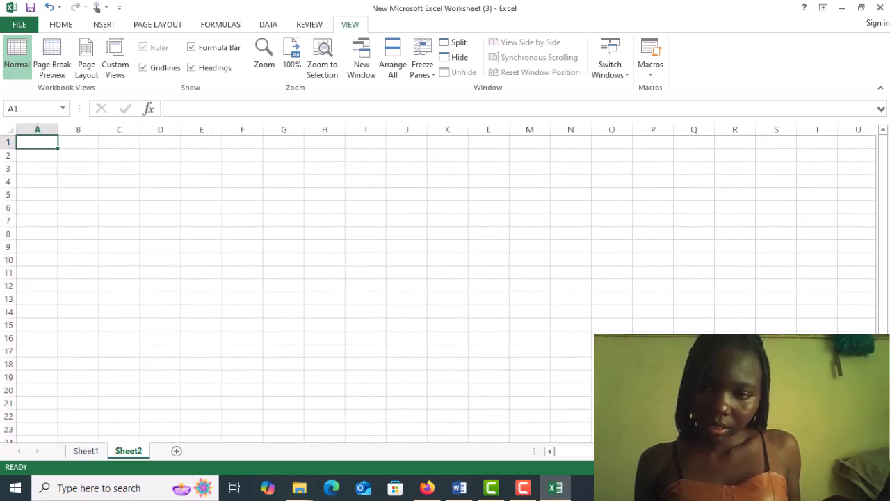